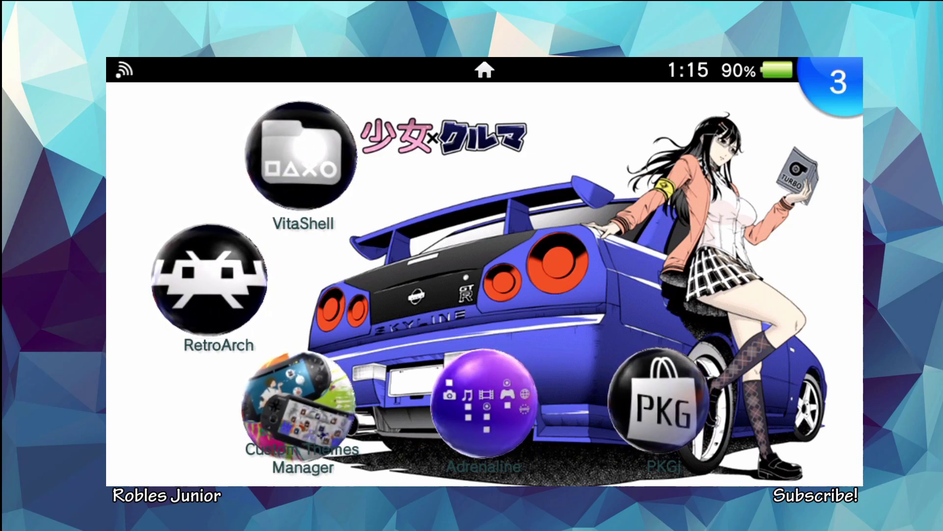
# Launch RetroArch from the PS Vita home screen and look over its main menu entries.
pyautogui.click(211, 278)
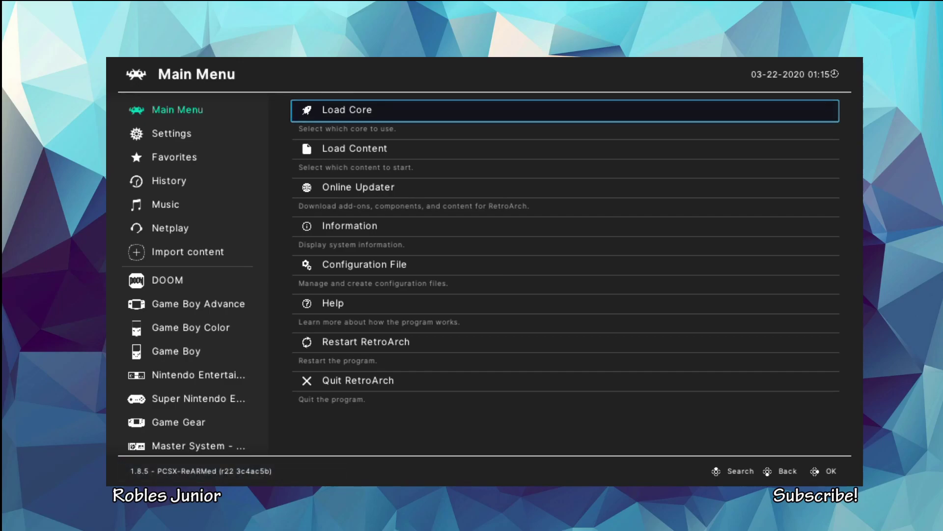
pyautogui.press('Down')
pyautogui.press('Down')
pyautogui.press('Down')
pyautogui.press('Down')
pyautogui.press('Down')
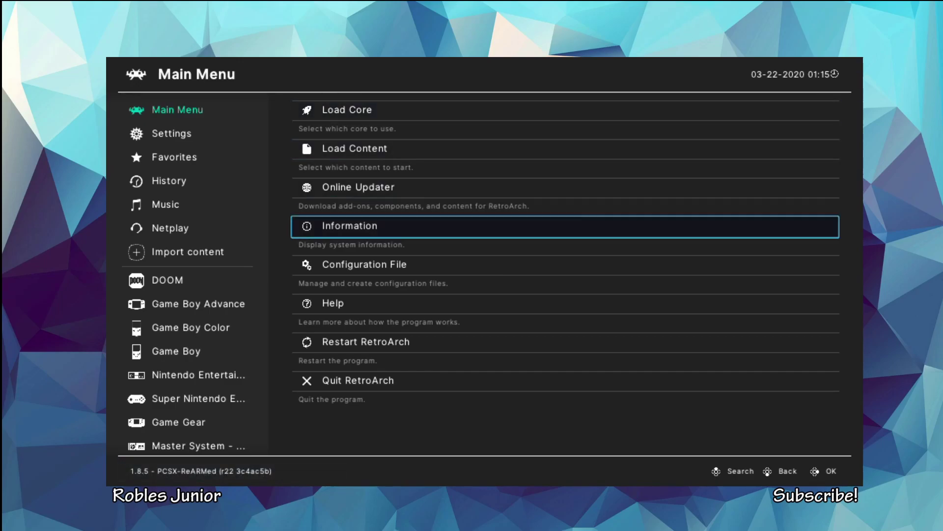
pyautogui.press('Down')
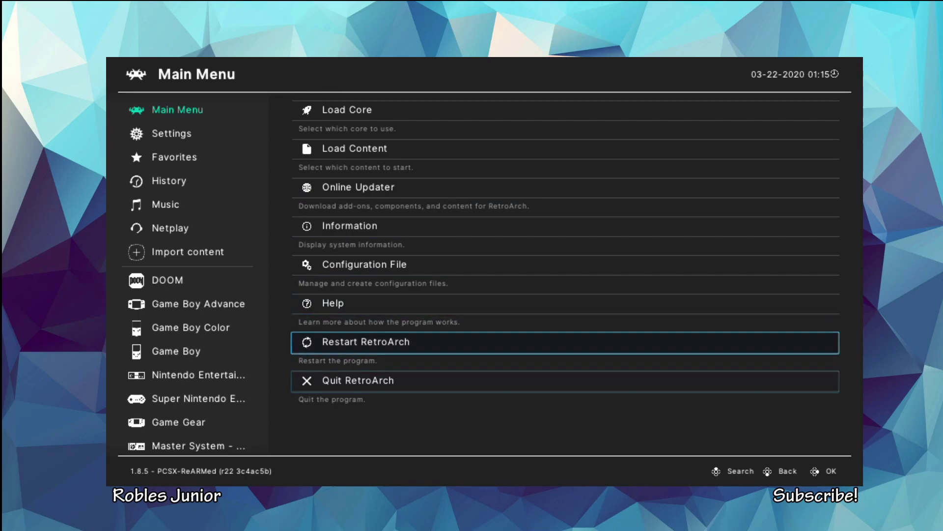
# Switch from the main menu to the Settings section.
pyautogui.press('Left')
pyautogui.press('Down')
pyautogui.press('Down')
pyautogui.press('Down')
pyautogui.press('Up')
pyautogui.press('Up')
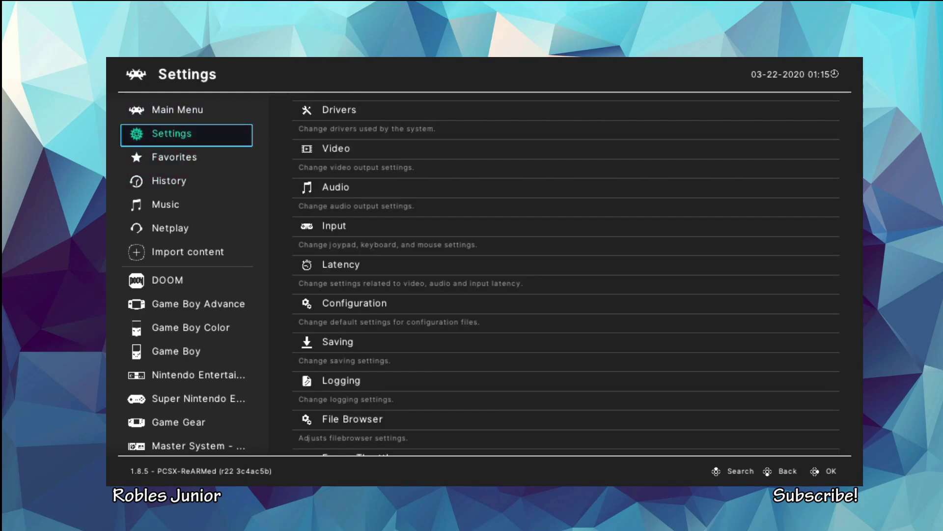
# Look through the settings categories, from Drivers down past Frame Throttle and User Interface.
pyautogui.press('Right')
pyautogui.press('Down')
pyautogui.press('Down')
pyautogui.press('Down')
pyautogui.press('Down')
pyautogui.press('Down')
pyautogui.press('Down')
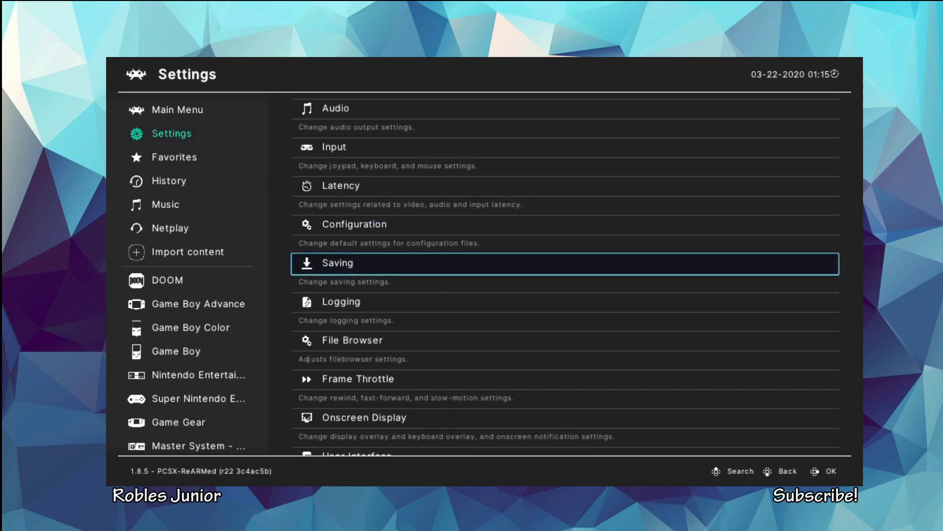
pyautogui.press('Up')
pyautogui.press('Down')
pyautogui.press('Up')
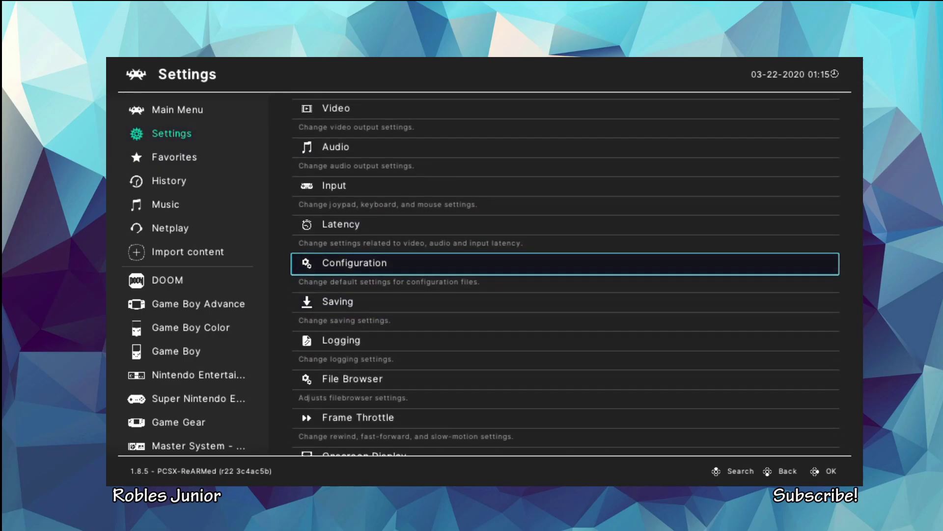
pyautogui.press('Down')
pyautogui.press('Down')
pyautogui.press('Down')
pyautogui.press('Down')
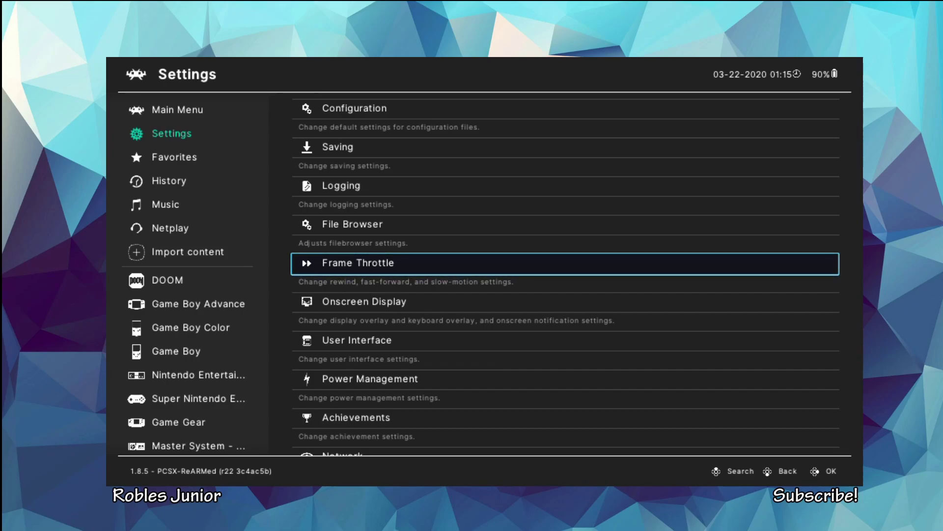
pyautogui.press('Down')
pyautogui.press('Down')
pyautogui.press('Down')
pyautogui.press('Down')
pyautogui.press('Down')
pyautogui.press('Down')
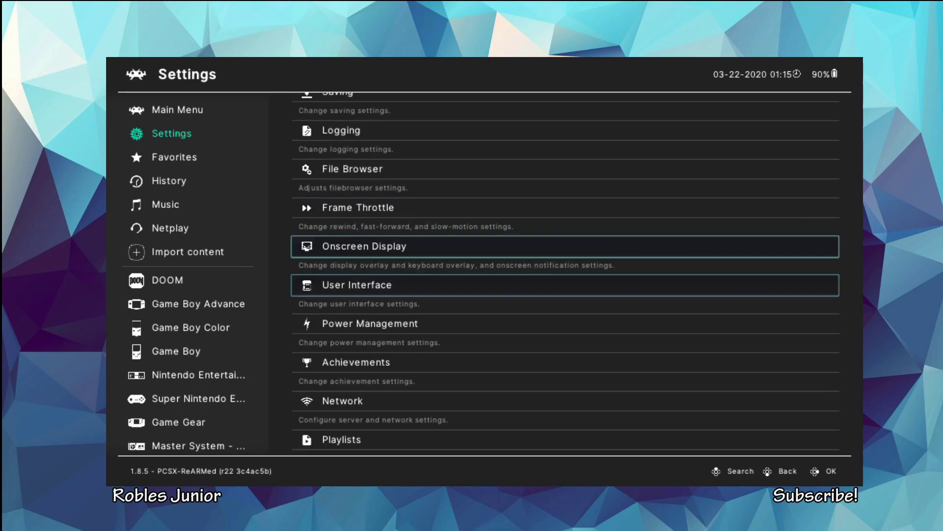
# Open the Appearance settings within the User Interface category.
pyautogui.press('Up')
pyautogui.press('Up')
pyautogui.press('Up')
pyautogui.press('Up')
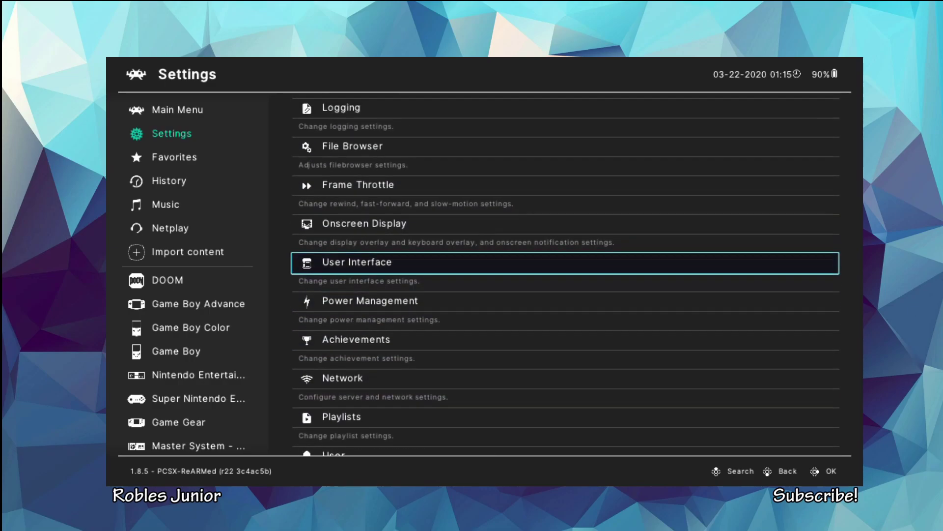
pyautogui.press('Return')
pyautogui.press('Down')
pyautogui.press('Return')
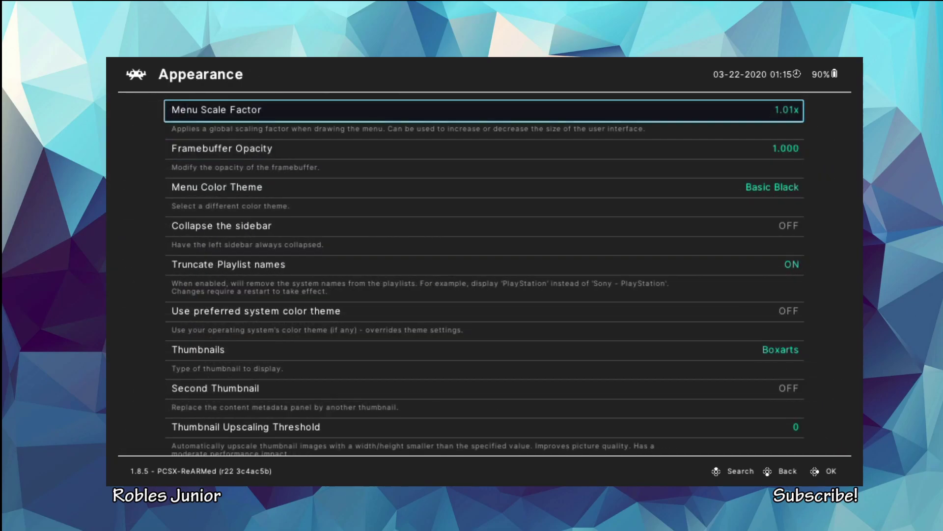
# Try out other menu color themes, including Gruvbox Dark and Basic White.
pyautogui.press('Down')
pyautogui.press('Down')
pyautogui.press('Down')
pyautogui.press('Up')
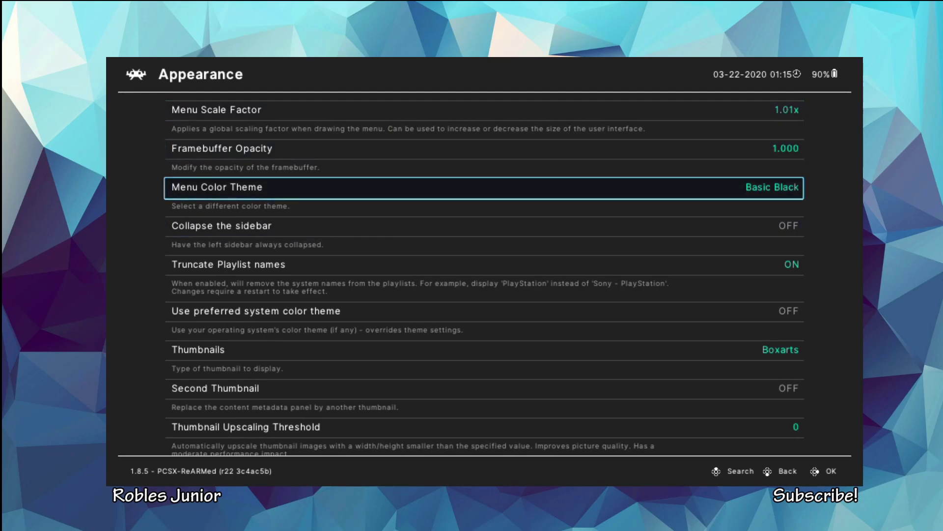
pyautogui.press('Right')
pyautogui.press('Left')
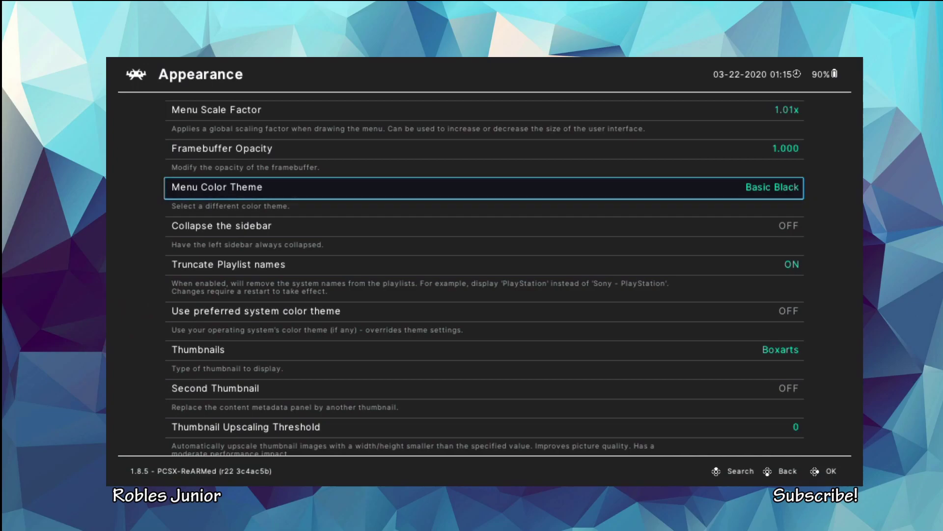
pyautogui.press('Right')
pyautogui.press('Right')
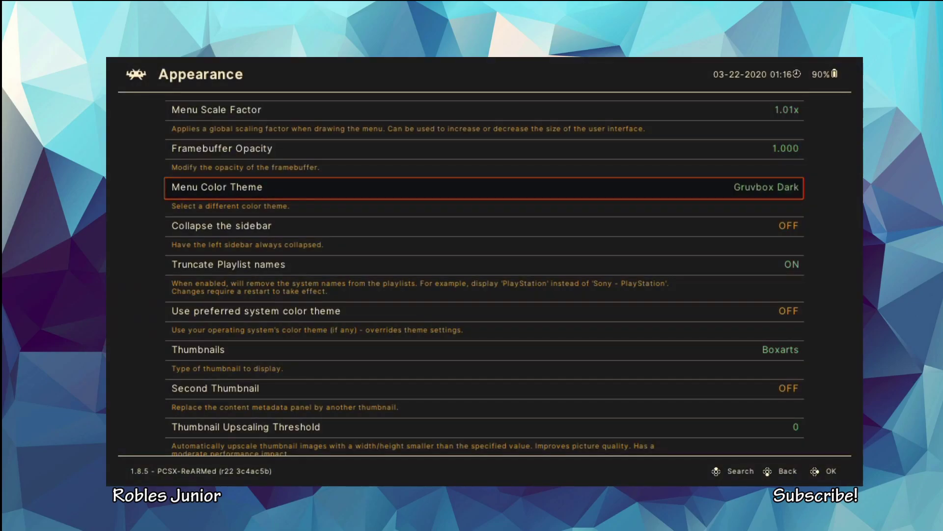
pyautogui.press('Right')
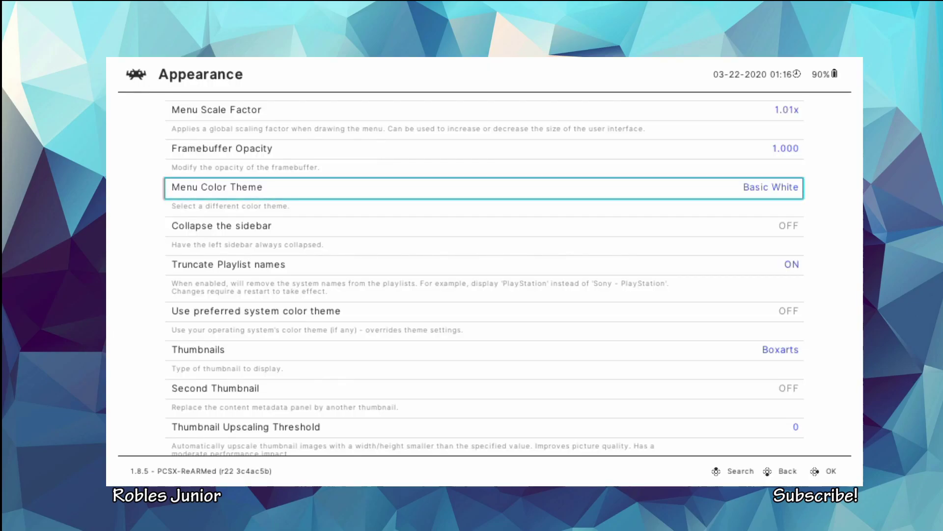
pyautogui.press('Right')
pyautogui.press('Left')
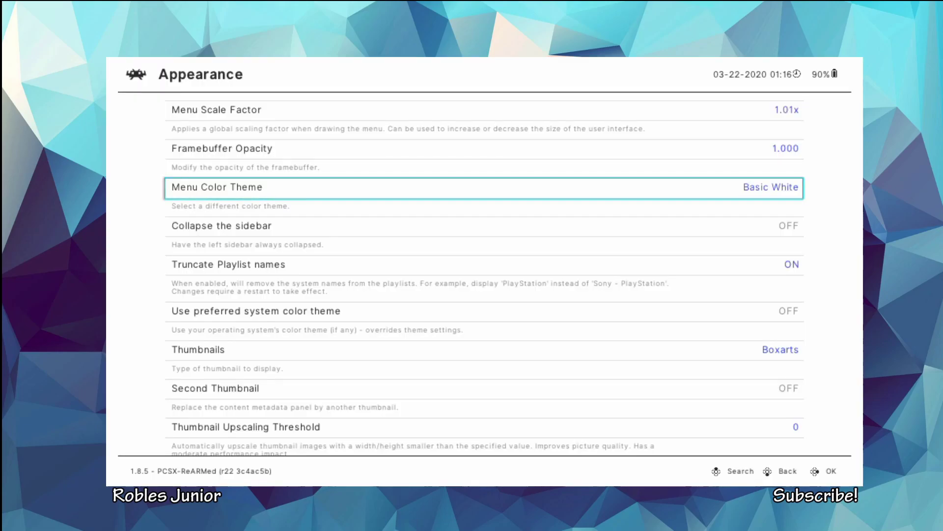
# Set the menu color theme to Nord.
pyautogui.press('Left')
pyautogui.press('Right')
pyautogui.press('Right')
pyautogui.press('Right')
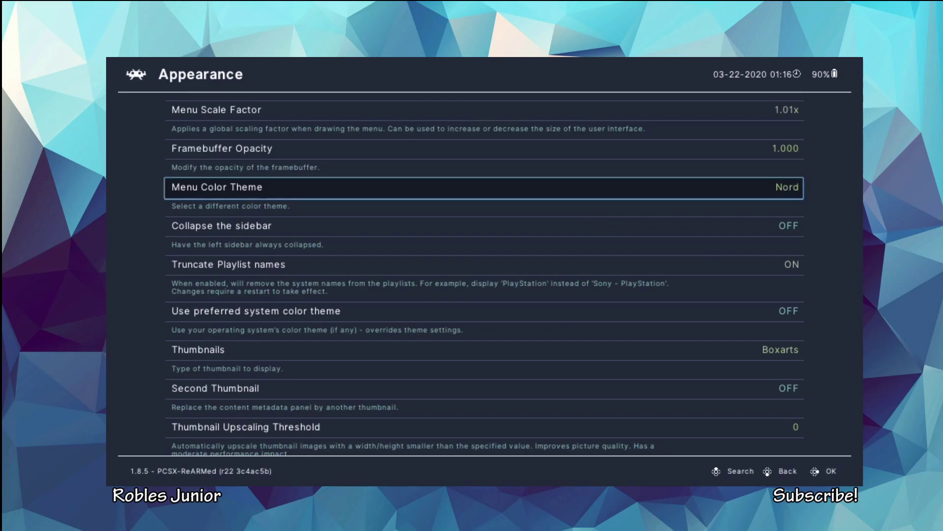
pyautogui.press('Up')
pyautogui.press('Up')
pyautogui.press('Down')
pyautogui.press('Down')
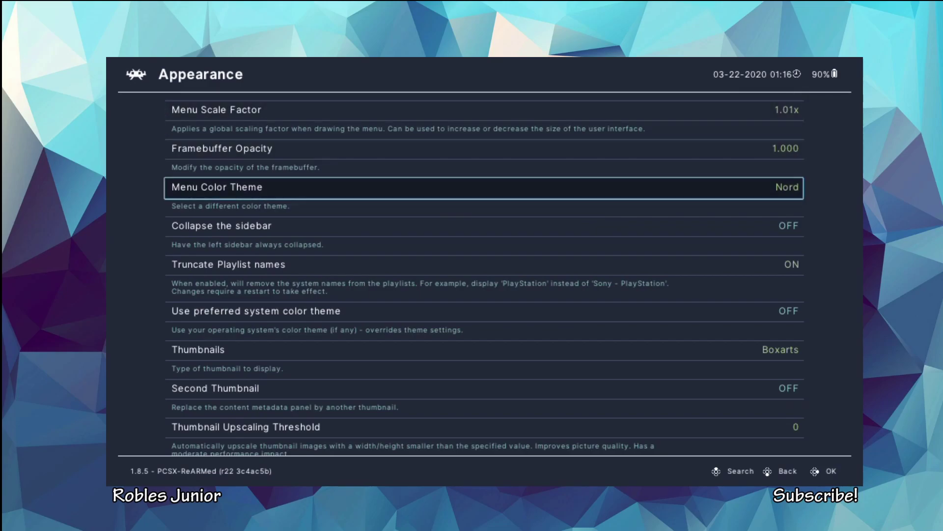
# Set the Menu Scale Factor to 1.70x and leave the Appearance settings.
pyautogui.press('Down')
pyautogui.press('Down')
pyautogui.press('Down')
pyautogui.press('Down')
pyautogui.press('Down')
pyautogui.press('Down')
pyautogui.press('Down')
pyautogui.press('Down')
pyautogui.press('Down')
pyautogui.press('Down')
pyautogui.press('Down')
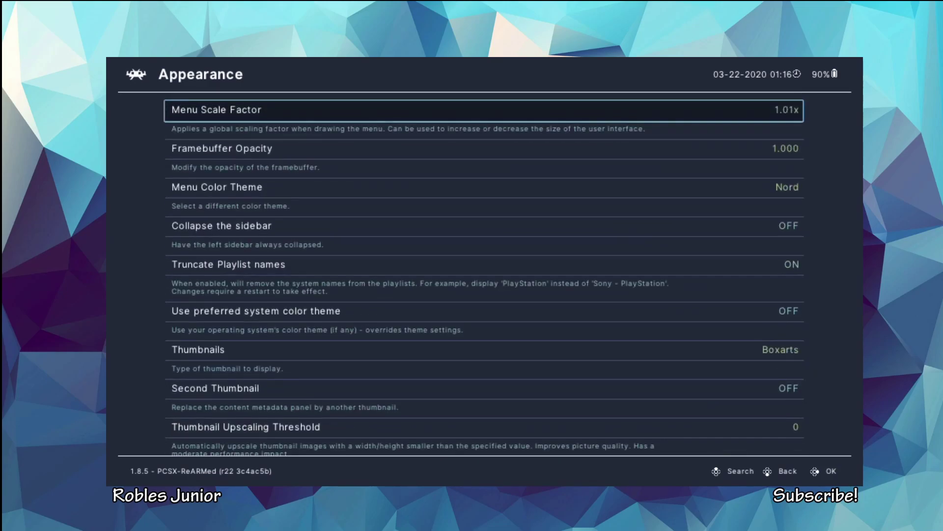
pyautogui.press('Return')
pyautogui.press('Down')
pyautogui.press('Down')
pyautogui.press('Down')
pyautogui.press('Down')
pyautogui.press('Down')
pyautogui.press('Down')
pyautogui.press('Down')
pyautogui.press('Down')
pyautogui.press('Down')
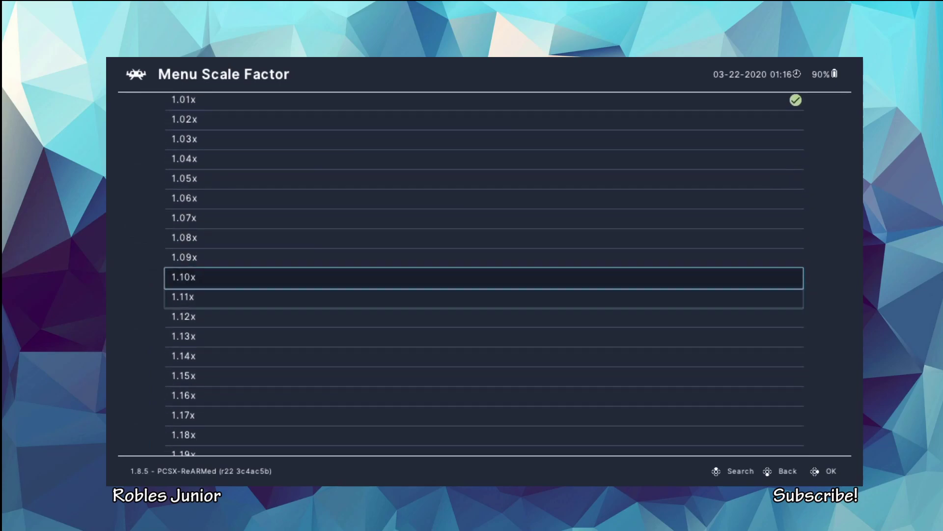
pyautogui.press('Down')
pyautogui.press('Down')
pyautogui.press('Down')
pyautogui.press('Down')
pyautogui.press('Down')
pyautogui.press('Down')
pyautogui.press('Down')
pyautogui.press('Down')
pyautogui.press('Down')
pyautogui.press('Down')
pyautogui.press('Down')
pyautogui.press('Down')
pyautogui.press('Down')
pyautogui.press('Down')
pyautogui.press('Down')
pyautogui.press('Down')
pyautogui.press('Down')
pyautogui.press('Down')
pyautogui.press('Down')
pyautogui.press('Down')
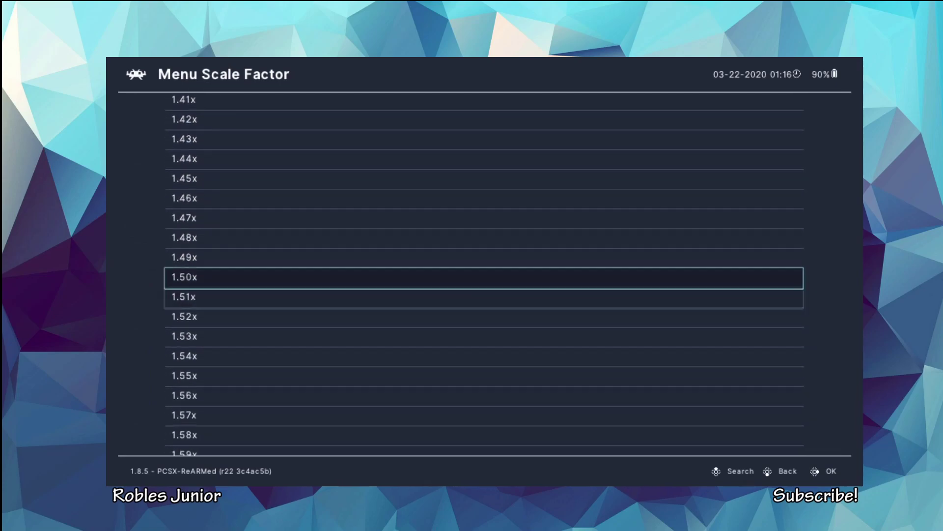
pyautogui.press('Down')
pyautogui.press('Down')
pyautogui.press('Down')
pyautogui.press('Down')
pyautogui.press('Down')
pyautogui.press('Down')
pyautogui.press('Down')
pyautogui.press('Down')
pyautogui.press('Down')
pyautogui.press('Down')
pyautogui.press('Down')
pyautogui.press('Down')
pyautogui.press('Down')
pyautogui.press('Down')
pyautogui.press('Down')
pyautogui.press('Down')
pyautogui.press('Down')
pyautogui.press('Down')
pyautogui.press('Down')
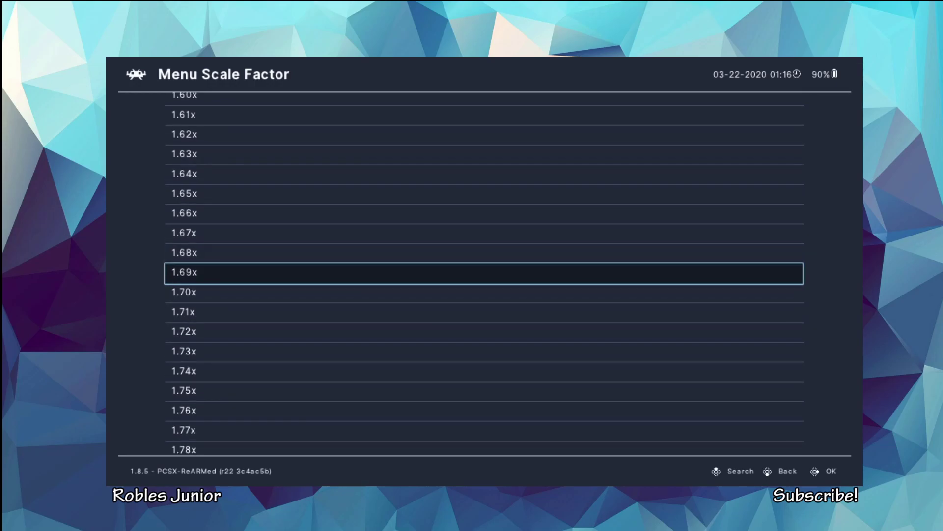
pyautogui.press('Down')
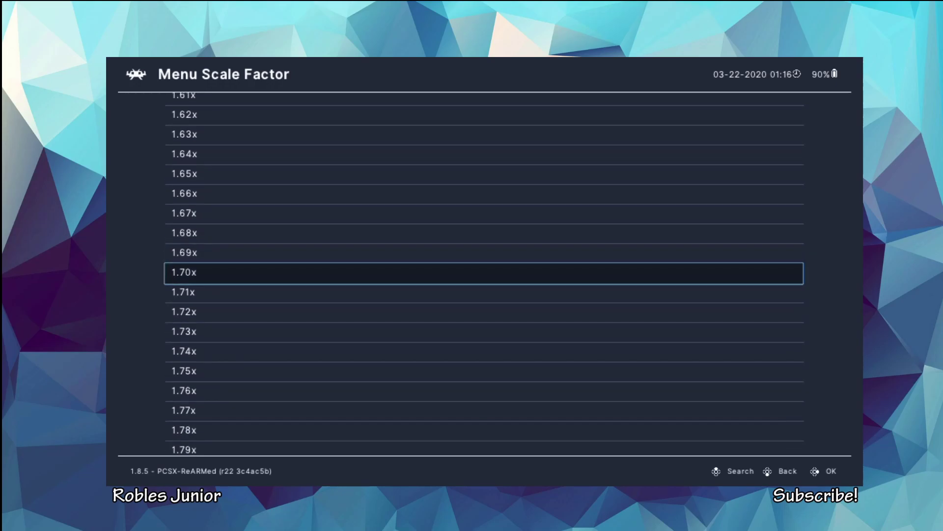
pyautogui.press('Return')
pyautogui.press('BackSpace')
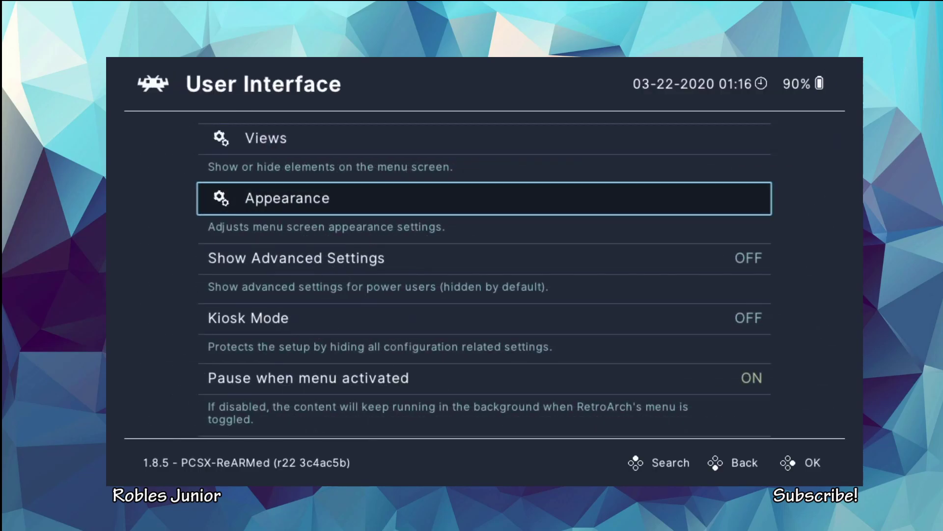
# Leave the User Interface settings and return to the Main Menu section.
pyautogui.press('BackSpace')
pyautogui.press('Up')
pyautogui.press('Left')
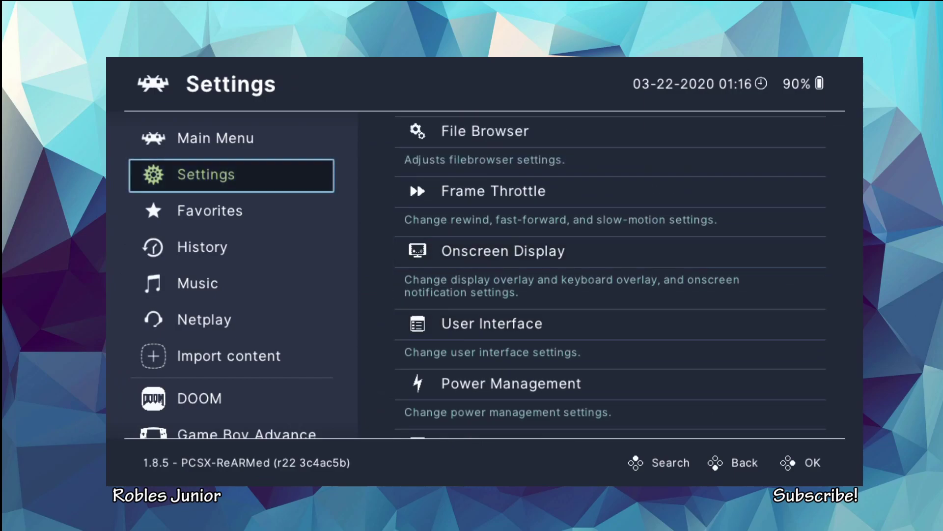
pyautogui.press('Right')
pyautogui.press('Up')
pyautogui.press('Up')
pyautogui.press('Left')
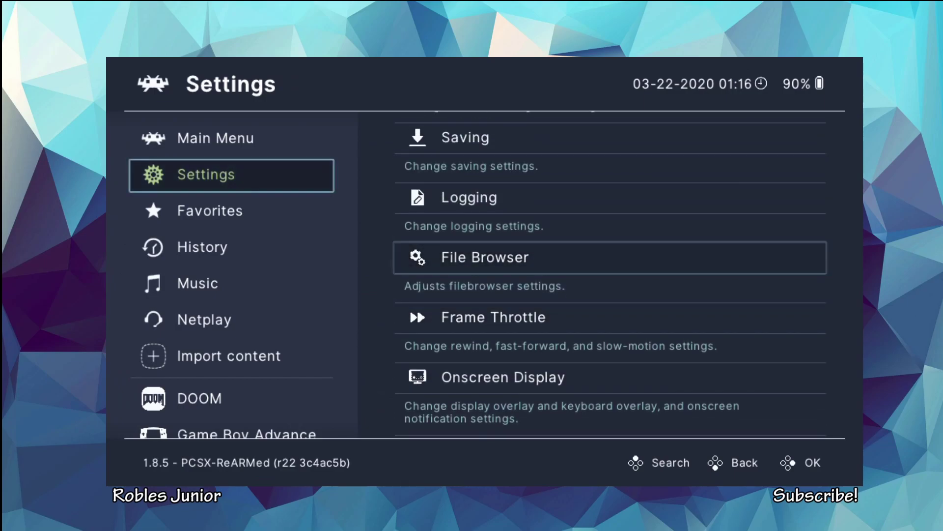
pyautogui.press('Right')
pyautogui.press('Left')
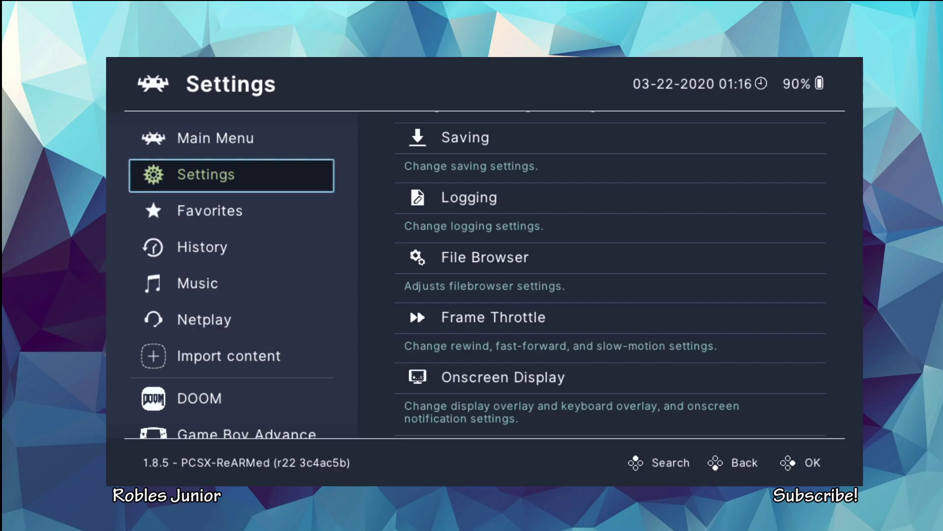
pyautogui.press('Up')
pyautogui.press('Down')
pyautogui.press('Up')
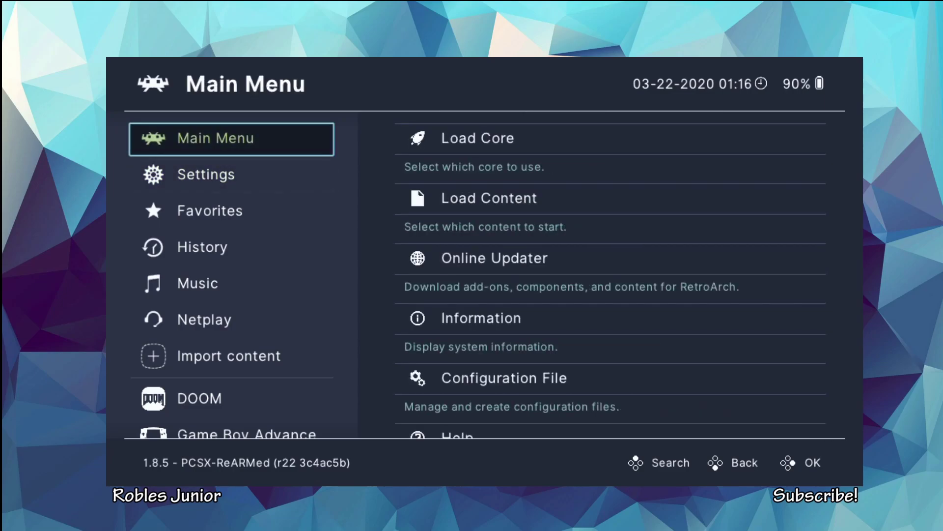
# Look through the console playlists, from DOOM and Game Boy Advance to Mega Drive - Genesis.
pyautogui.press('Down')
pyautogui.press('Down')
pyautogui.press('Down')
pyautogui.press('Down')
pyautogui.press('Down')
pyautogui.press('Down')
pyautogui.press('Down')
pyautogui.press('Down')
pyautogui.press('Down')
pyautogui.press('Down')
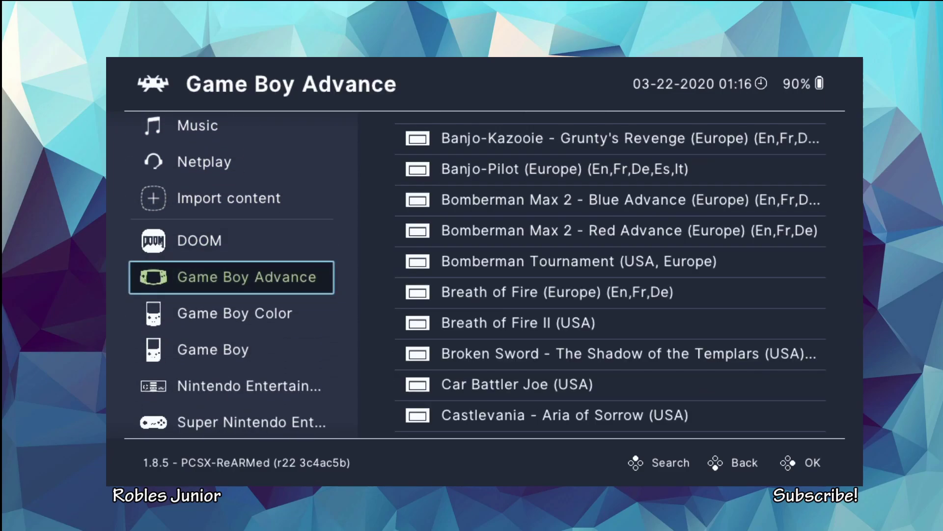
pyautogui.press('Down')
pyautogui.press('Down')
pyautogui.press('Down')
pyautogui.press('Down')
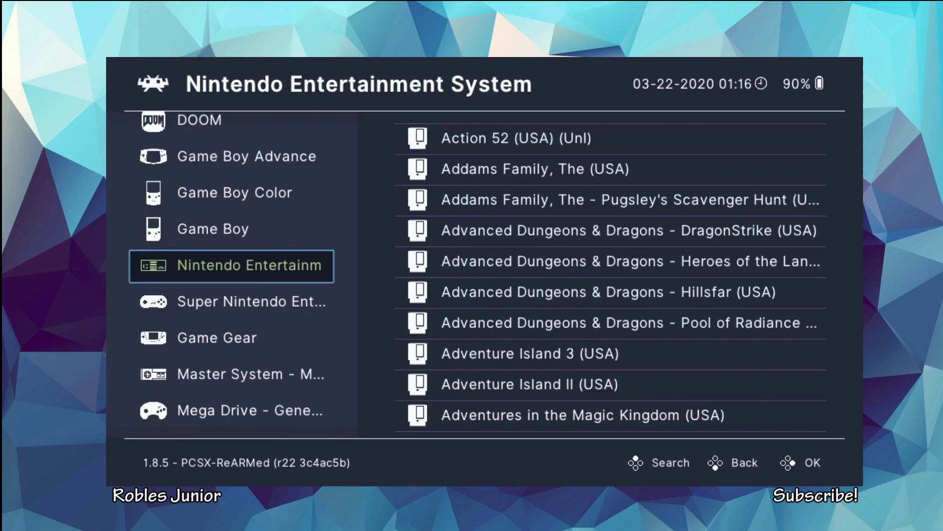
pyautogui.press('Down')
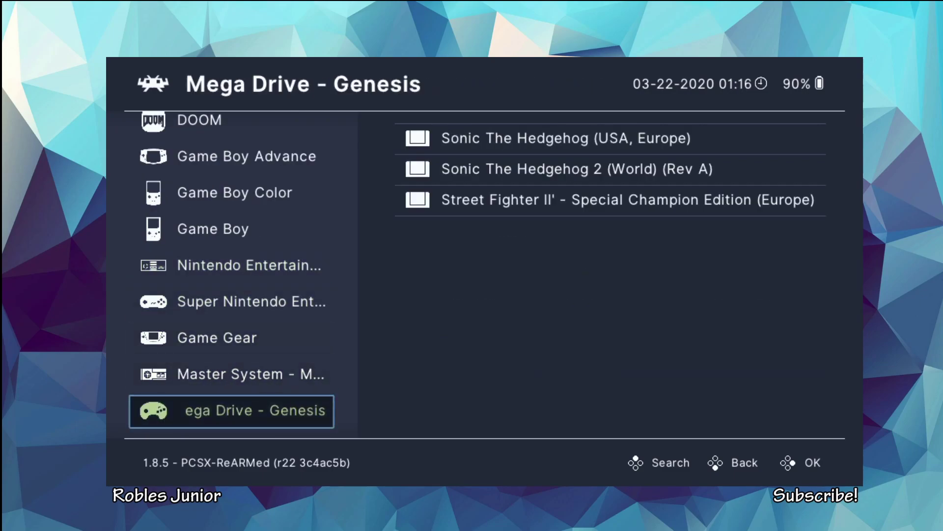
# Open the Drivers settings from the Settings section.
pyautogui.press('Down')
pyautogui.press('Down')
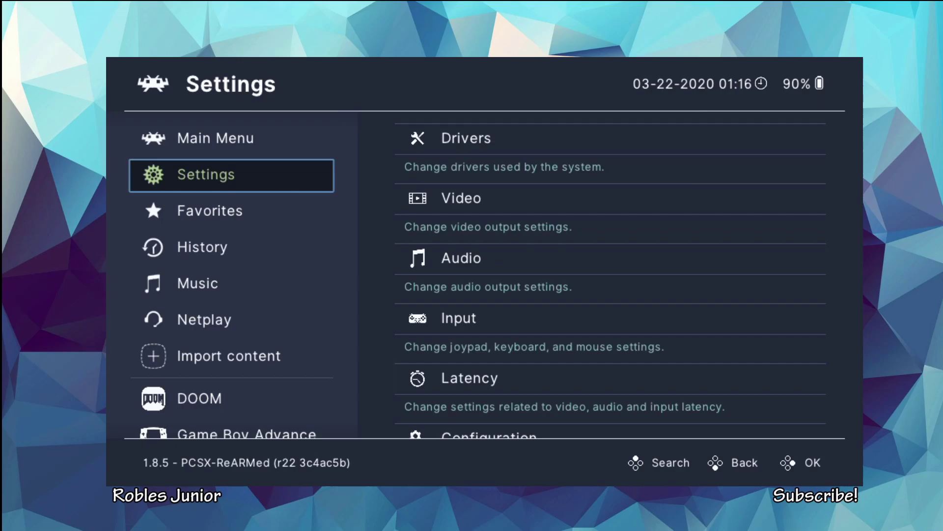
pyautogui.press('Right')
pyautogui.press('Return')
# Set the Menu driver to xmb and leave the Drivers settings.
pyautogui.press('Down')
pyautogui.press('Down')
pyautogui.press('Down')
pyautogui.press('Down')
pyautogui.press('Down')
pyautogui.press('Down')
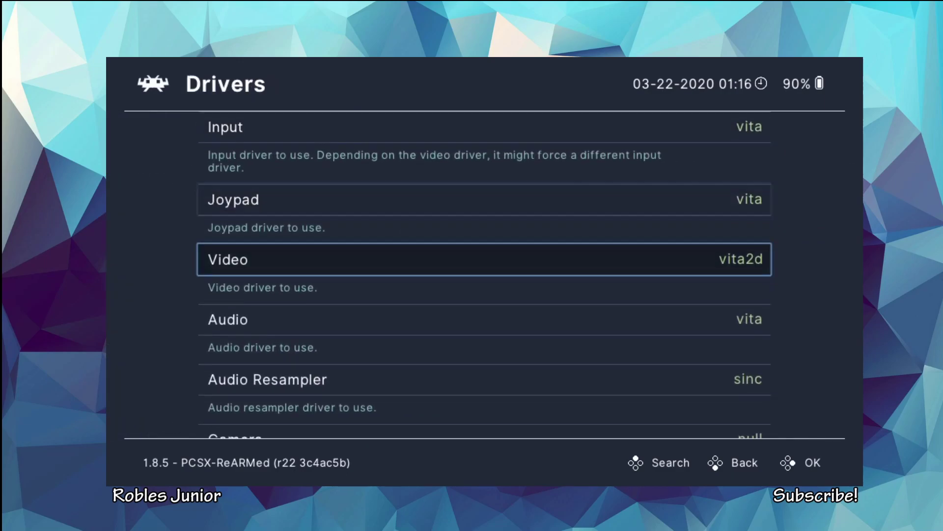
pyautogui.press('Down')
pyautogui.press('Return')
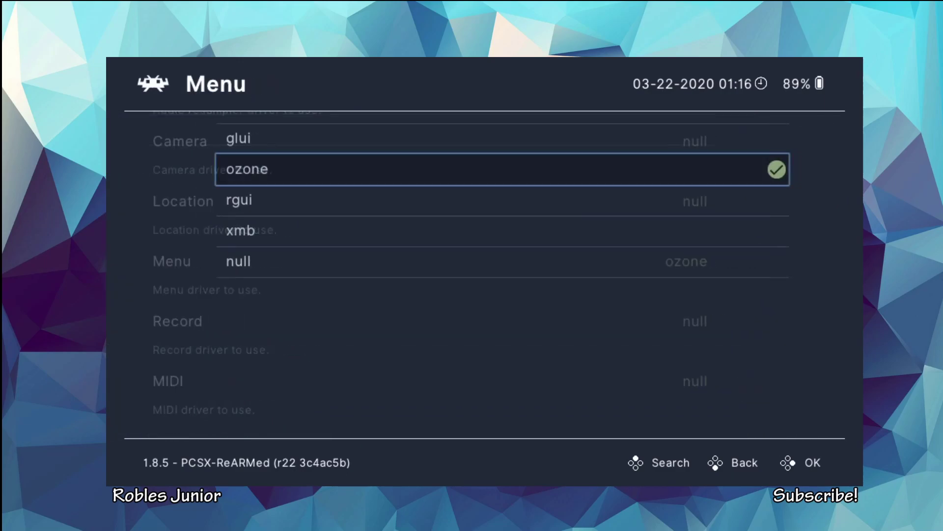
pyautogui.press('Down')
pyautogui.press('Down')
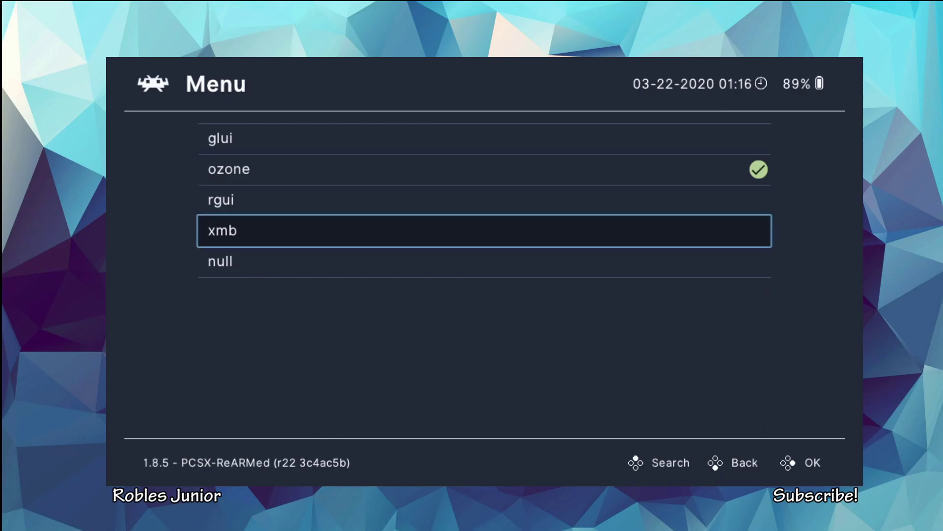
pyautogui.press('Return')
pyautogui.press('BackSpace')
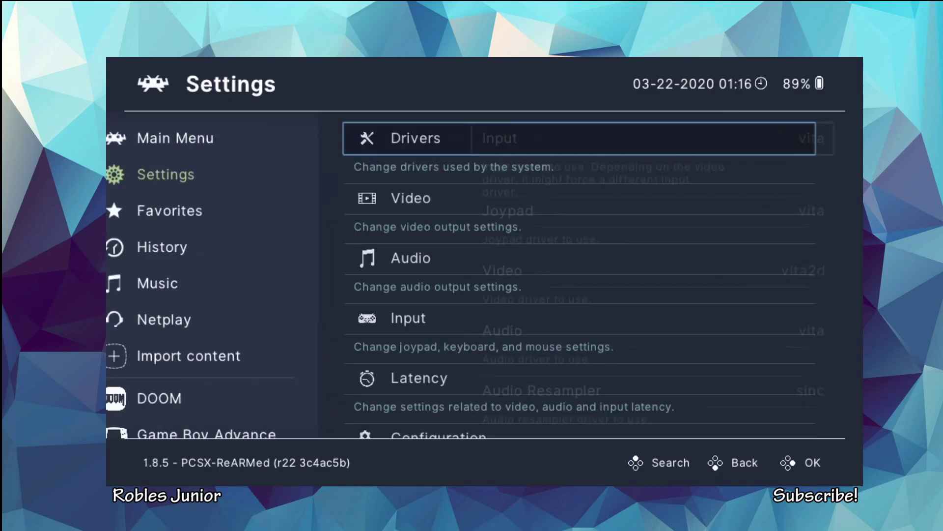
# Return from the Settings list to the entries of the Main Menu section.
pyautogui.press('Down')
pyautogui.press('Down')
pyautogui.press('Up')
pyautogui.press('Up')
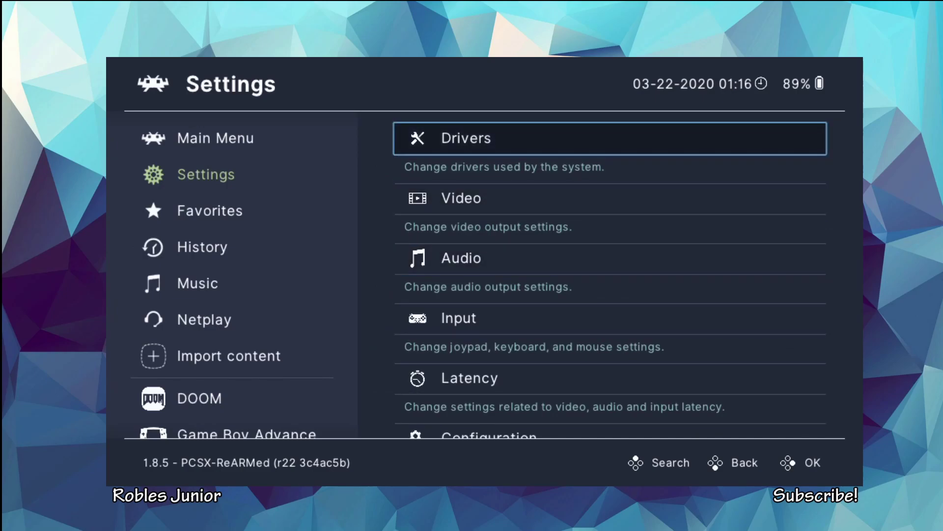
pyautogui.press('Left')
pyautogui.press('Up')
pyautogui.press('Down')
pyautogui.press('Up')
pyautogui.press('Right')
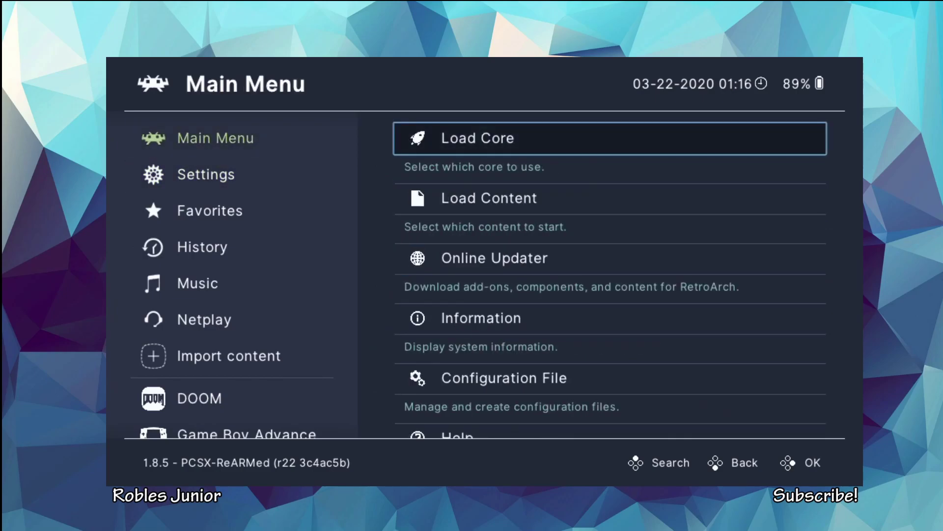
# Restart RetroArch to load the xmb menu driver.
pyautogui.press('Down')
pyautogui.press('Down')
pyautogui.press('Down')
pyautogui.press('Down')
pyautogui.press('Down')
pyautogui.press('Down')
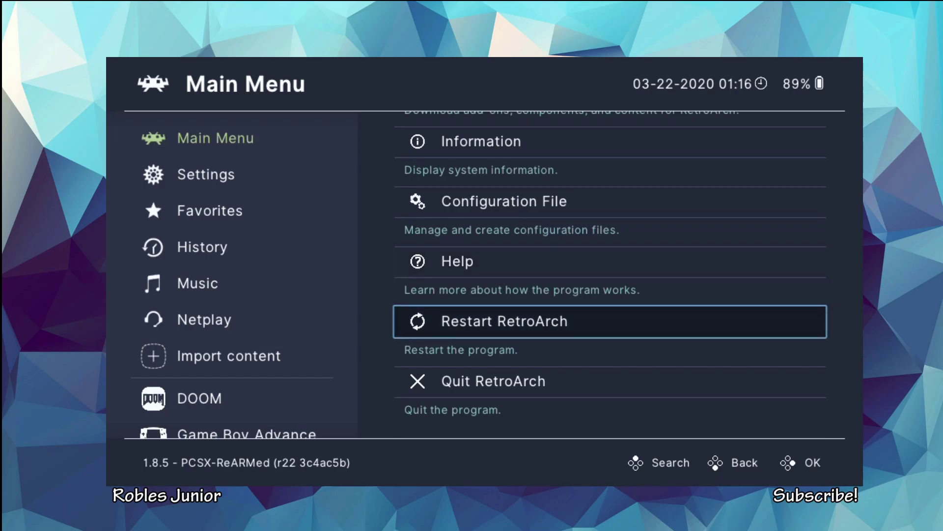
pyautogui.press('Up')
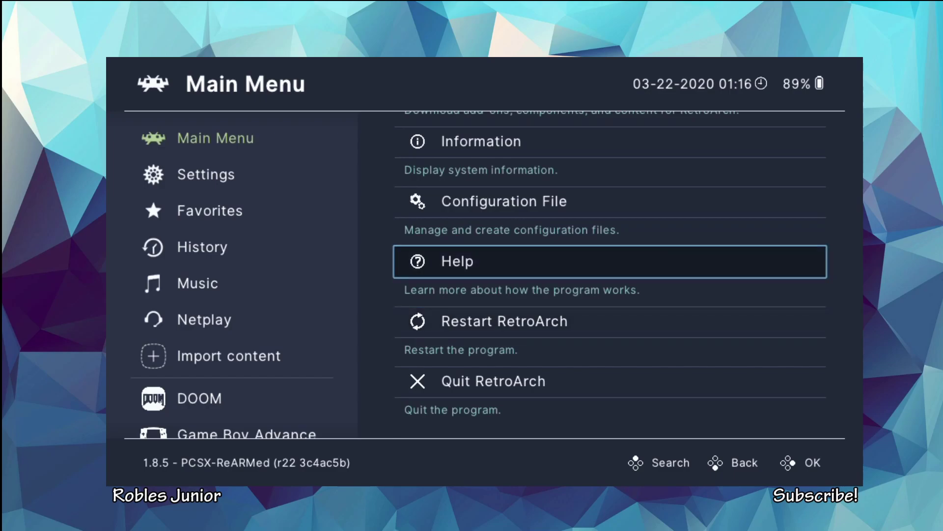
pyautogui.press('Down')
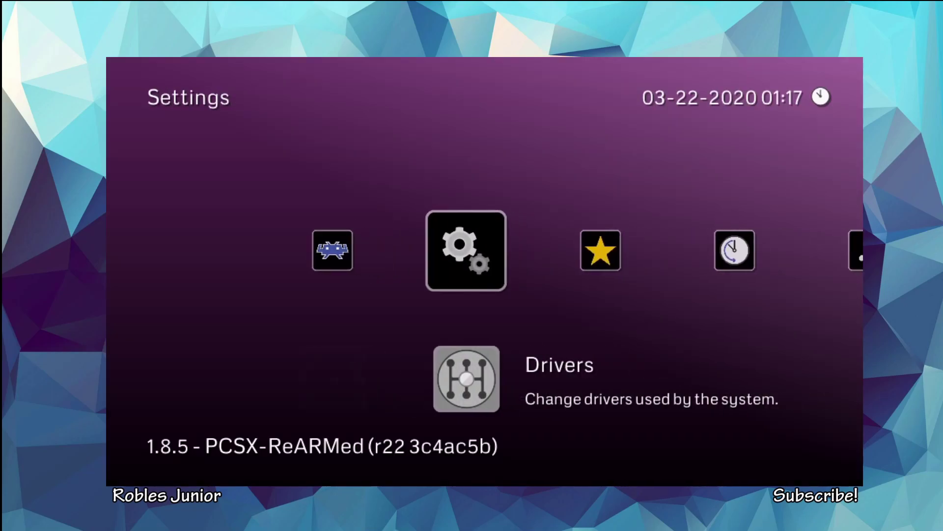
# Open the Drivers settings in the xmb interface.
pyautogui.press('Left')
pyautogui.press('Right')
pyautogui.press('Up')
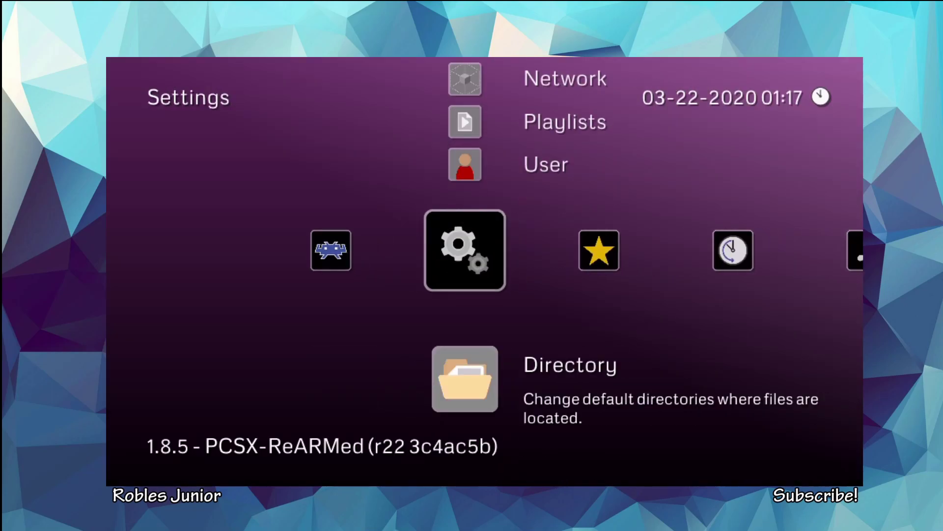
pyautogui.press('Down')
pyautogui.press('Return')
pyautogui.press('Down')
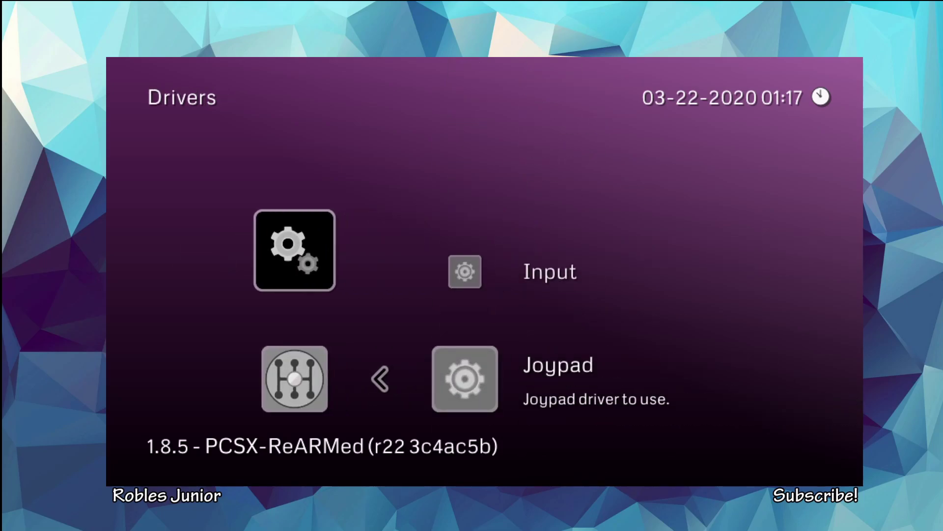
# Set the Menu driver to ozone.
pyautogui.press('Down')
pyautogui.press('Down')
pyautogui.press('Down')
pyautogui.press('Down')
pyautogui.press('Down')
pyautogui.press('Down')
pyautogui.press('Down')
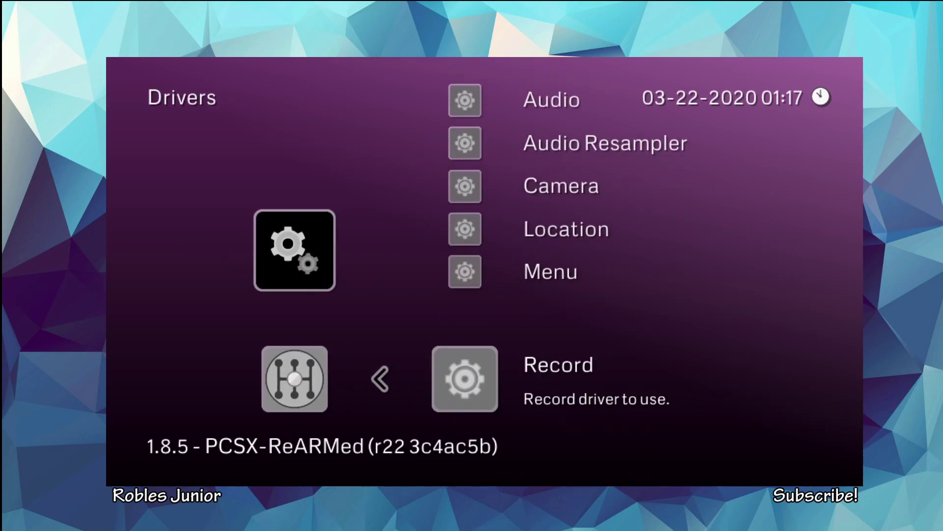
pyautogui.press('Up')
pyautogui.press('Return')
pyautogui.press('Up')
pyautogui.press('Up')
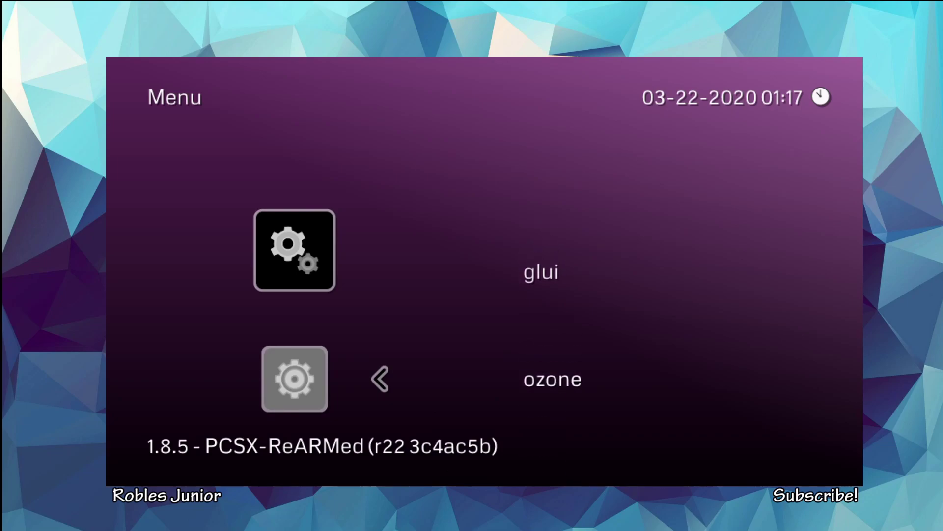
pyautogui.press('Return')
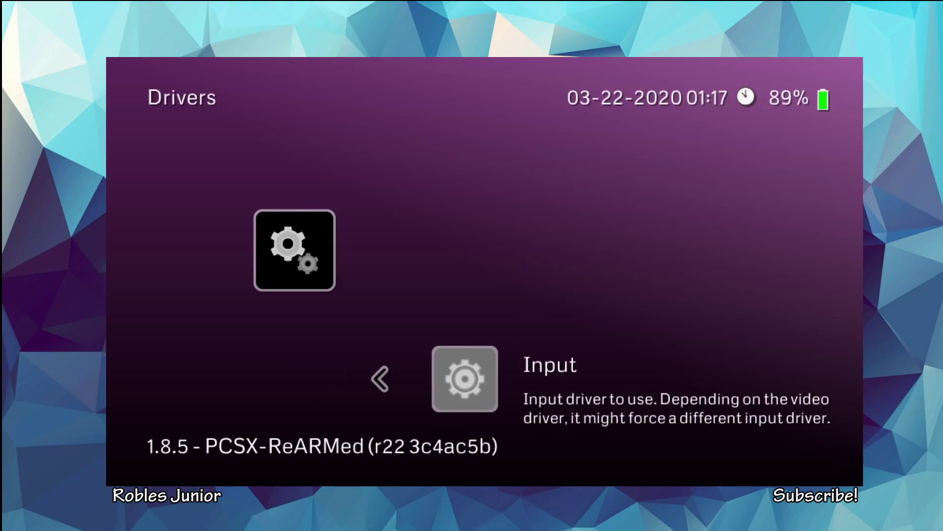
# Go back to the Main Menu section and restart RetroArch to load the ozone menu driver.
pyautogui.press('BackSpace')
pyautogui.press('Down')
pyautogui.press('Down')
pyautogui.press('Down')
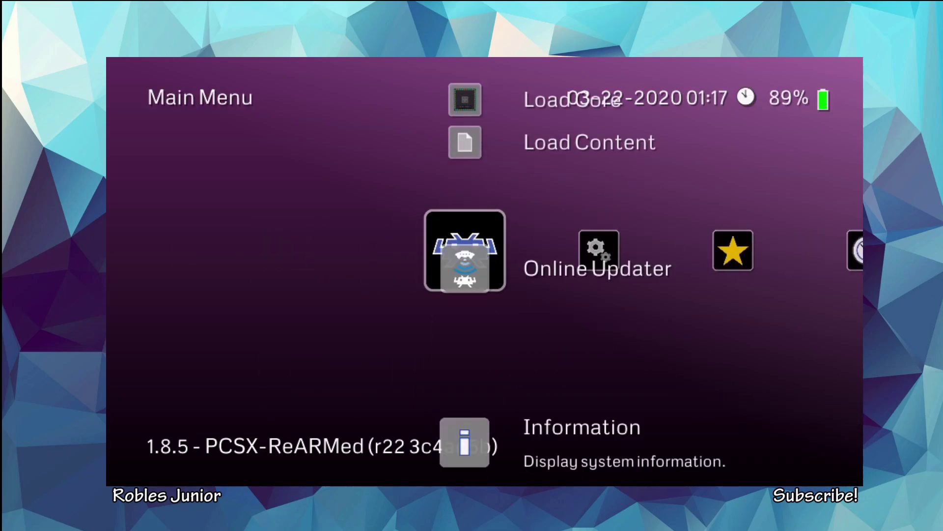
pyautogui.press('Down')
pyautogui.press('Down')
pyautogui.press('Down')
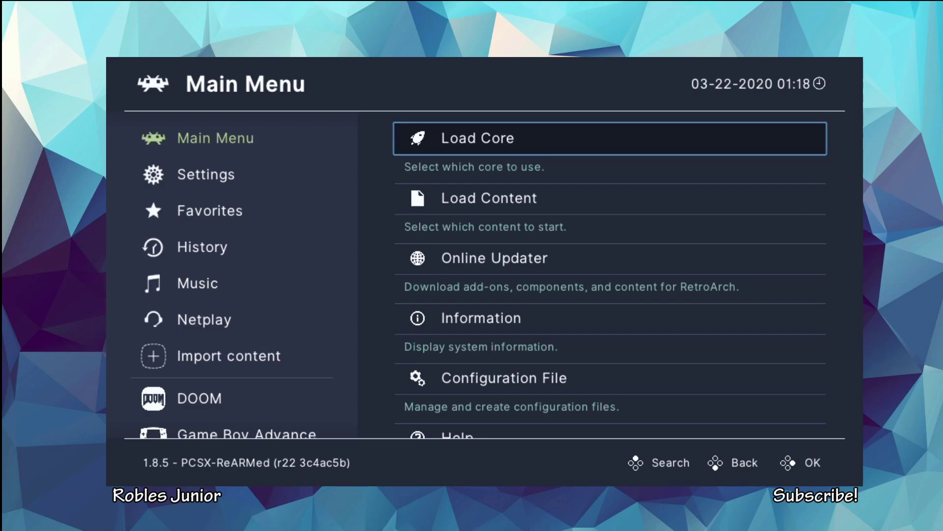
# Look through the sidebar sections from Main Menu to Import content, ending at Main Menu.
pyautogui.press('Down')
pyautogui.press('Left')
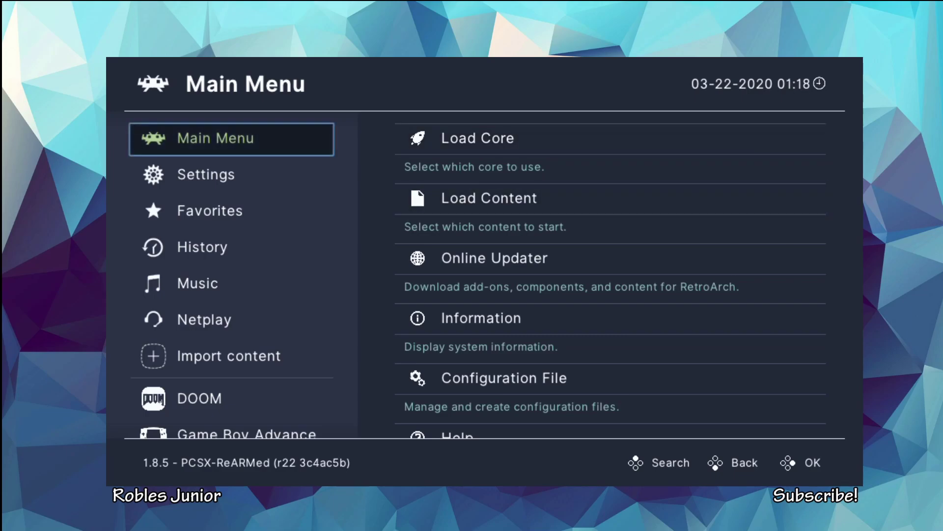
pyautogui.press('Down')
pyautogui.press('Down')
pyautogui.press('Down')
pyautogui.press('Down')
pyautogui.press('Down')
pyautogui.press('Down')
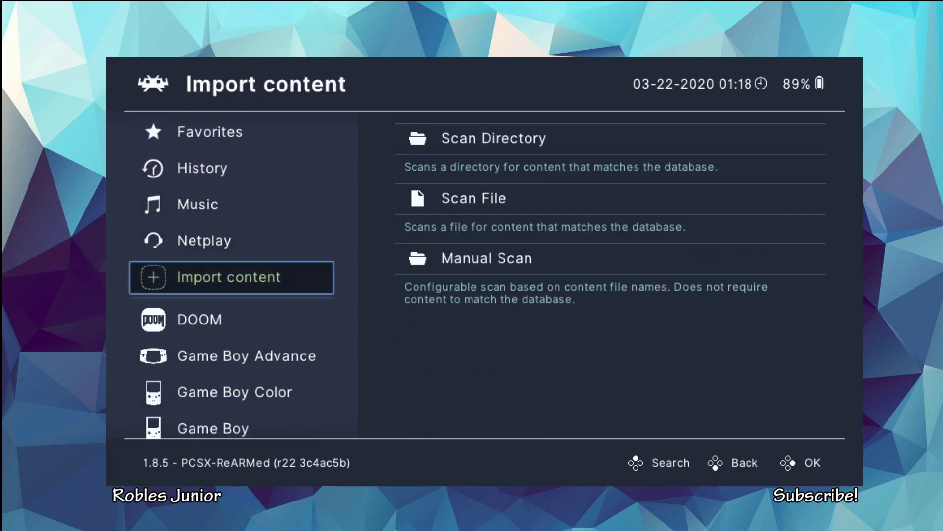
pyautogui.press('Up')
pyautogui.press('Up')
pyautogui.press('Up')
pyautogui.press('Up')
pyautogui.press('Up')
pyautogui.press('Up')
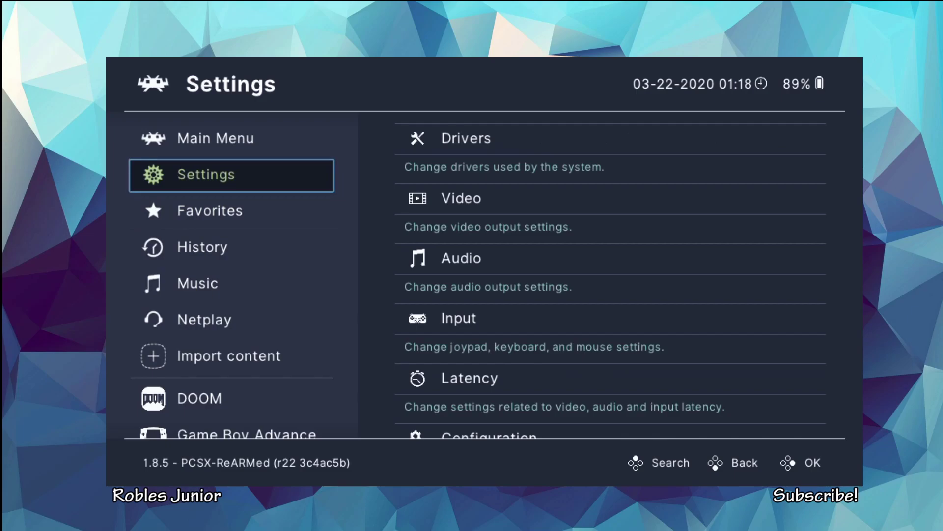
pyautogui.press('Up')
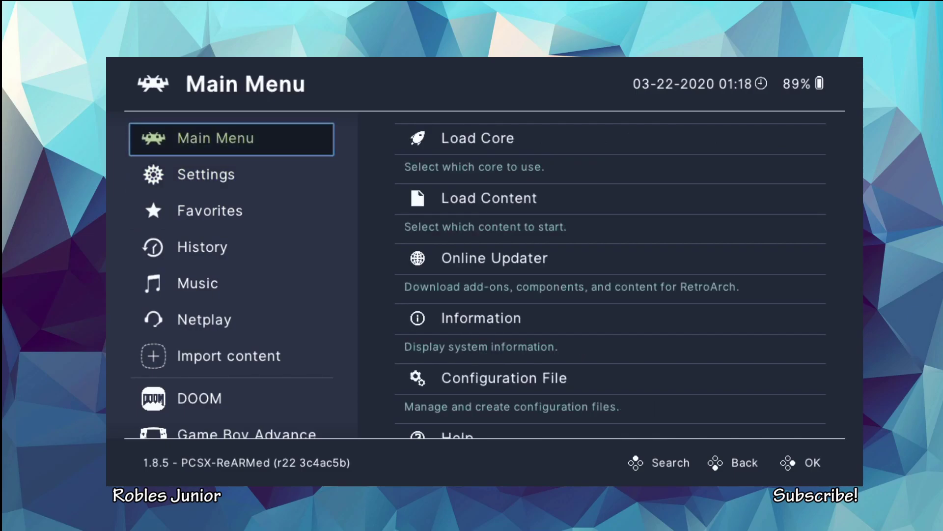
# Open the Content Downloader in the Online Updater.
pyautogui.press('Right')
pyautogui.press('Down')
pyautogui.press('Down')
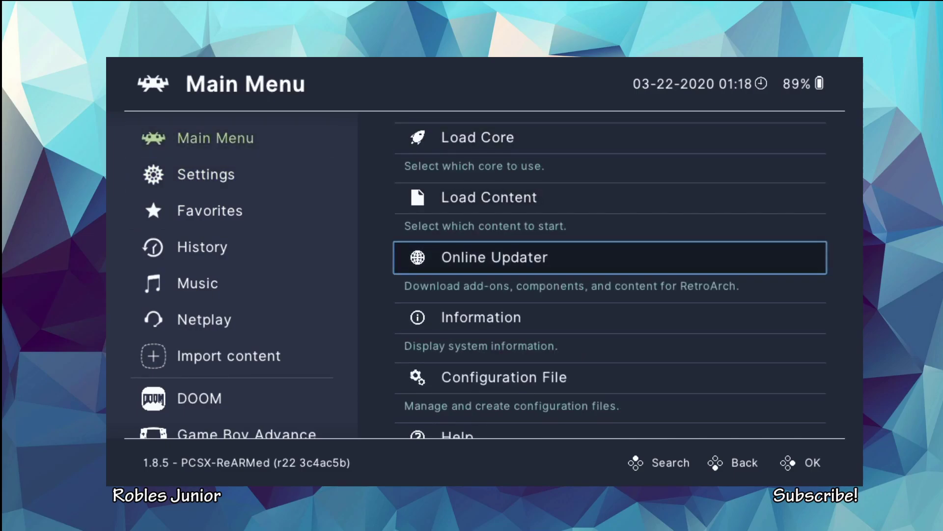
pyautogui.press('Return')
pyautogui.press('Down')
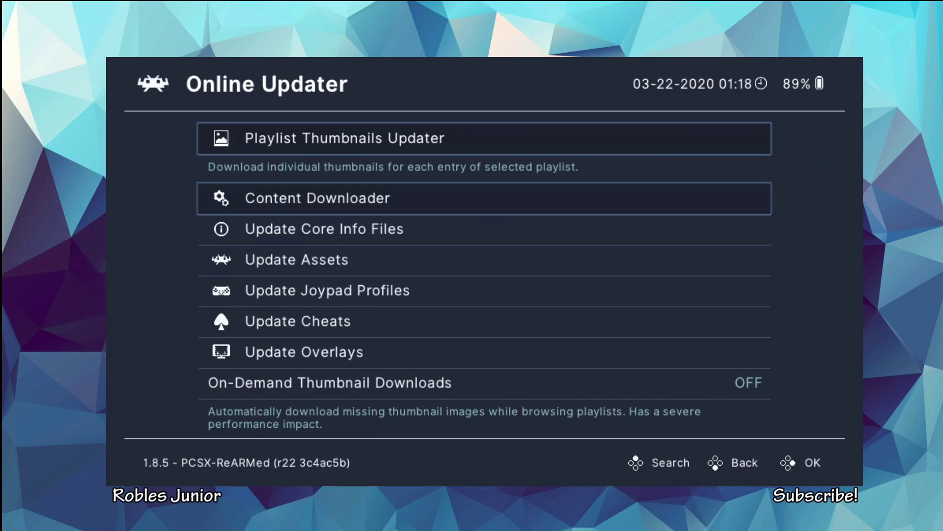
pyautogui.press('Return')
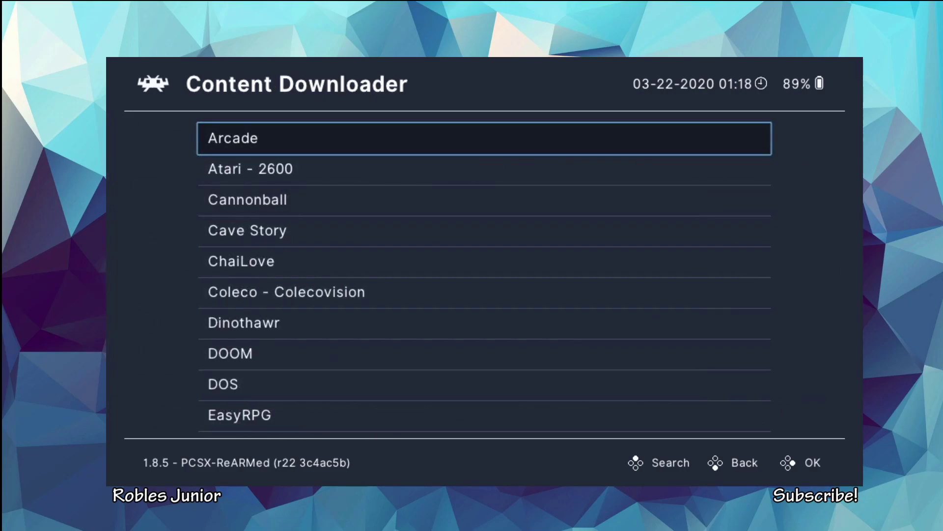
# Look through the first downloadable content categories, from Arcade through Cave Story and DOOM to EasyRPG.
pyautogui.press('Down')
pyautogui.press('Down')
pyautogui.press('Down')
pyautogui.press('Down')
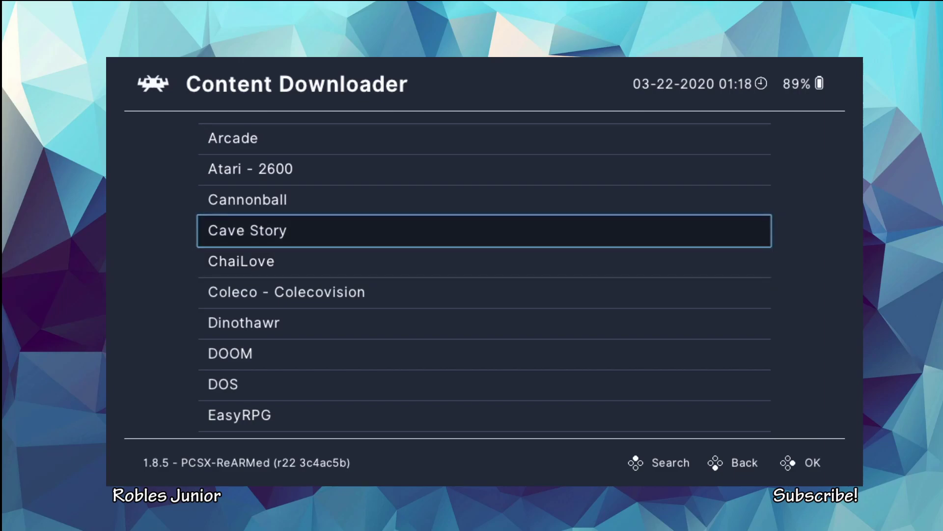
pyautogui.press('Down')
pyautogui.press('Down')
pyautogui.press('Down')
pyautogui.press('Down')
pyautogui.press('Down')
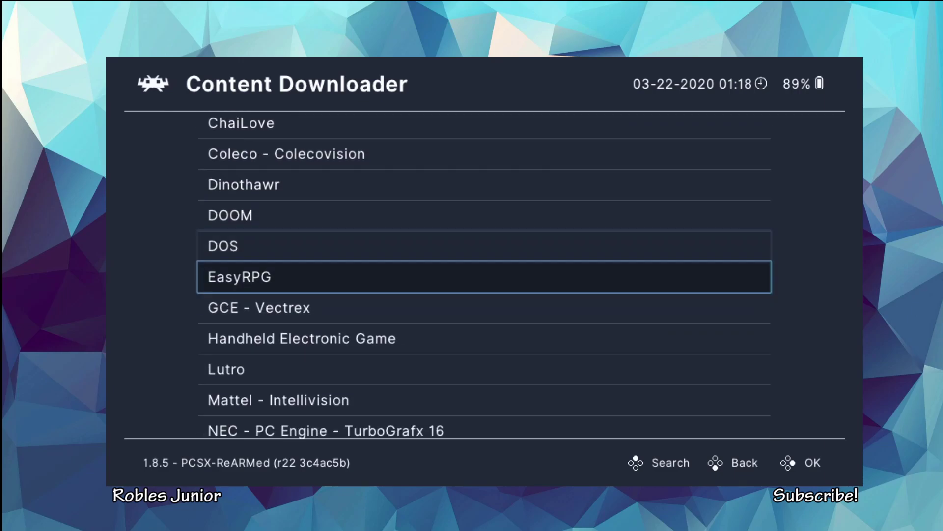
pyautogui.press('Down')
pyautogui.press('Up')
pyautogui.press('Up')
pyautogui.press('Up')
pyautogui.press('Up')
pyautogui.press('Up')
pyautogui.press('Up')
pyautogui.press('Up')
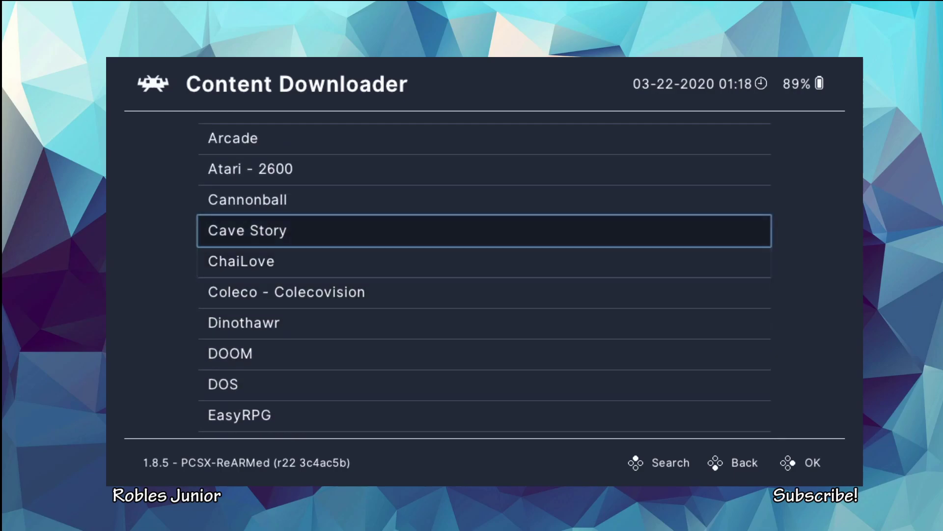
# Examine the Nintendo content categories, from GameBoy and GameBoy Advance through Nintendo 64 to Pokemon Mini.
pyautogui.press('Down')
pyautogui.press('Down')
pyautogui.press('Down')
pyautogui.press('Down')
pyautogui.press('Down')
pyautogui.press('Down')
pyautogui.press('Down')
pyautogui.press('Down')
pyautogui.press('Down')
pyautogui.press('Down')
pyautogui.press('Down')
pyautogui.press('Down')
pyautogui.press('Down')
pyautogui.press('Down')
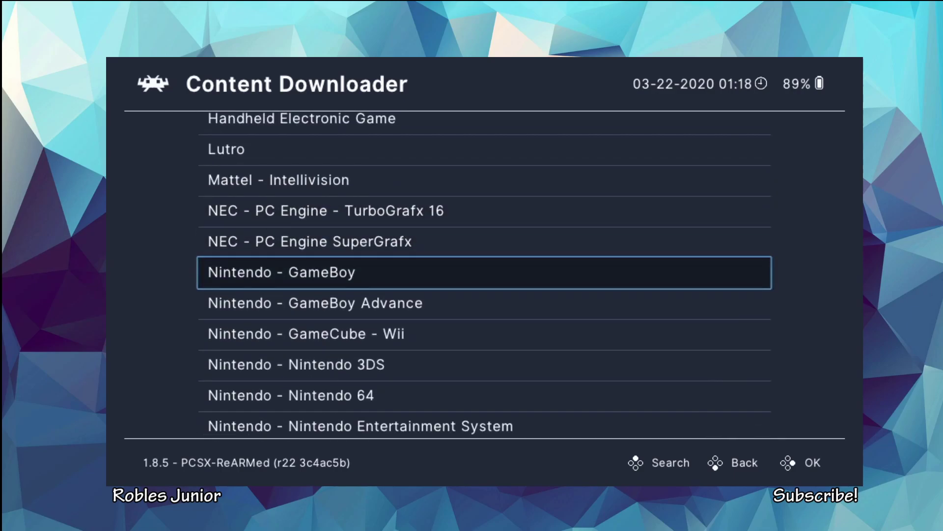
pyautogui.press('Down')
pyautogui.press('Up')
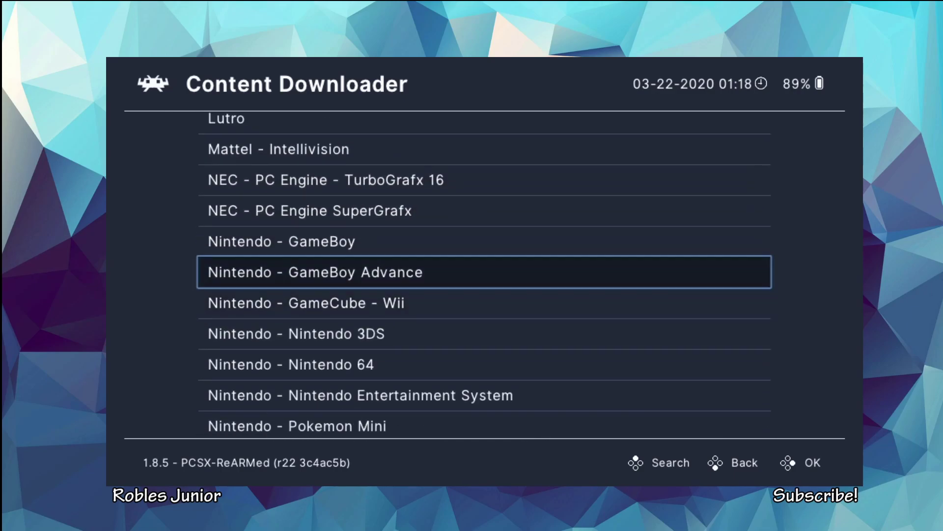
pyautogui.press('Down')
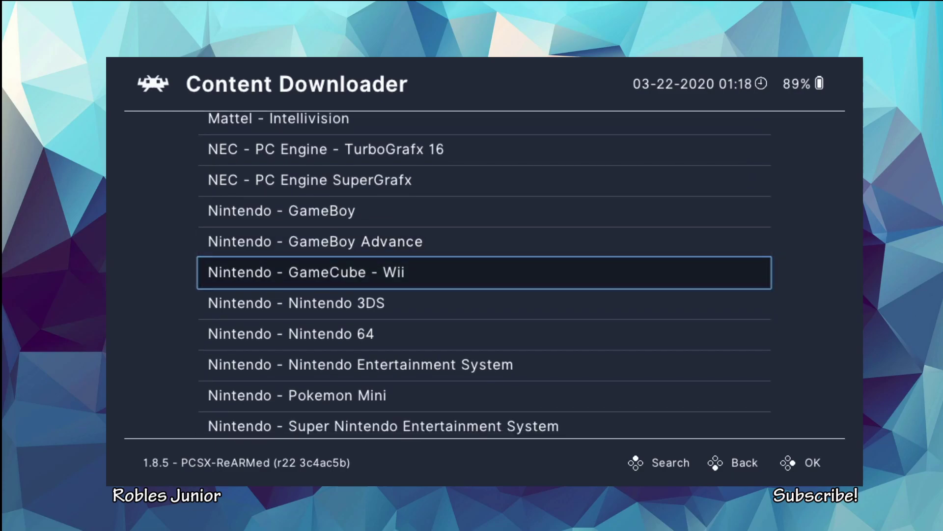
pyautogui.press('Down')
pyautogui.press('Down')
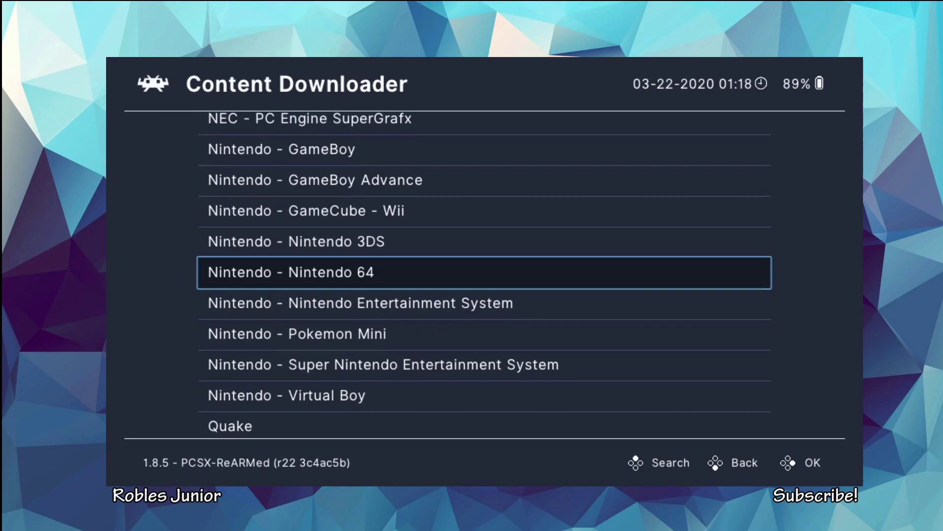
pyautogui.press('Down')
pyautogui.press('Down')
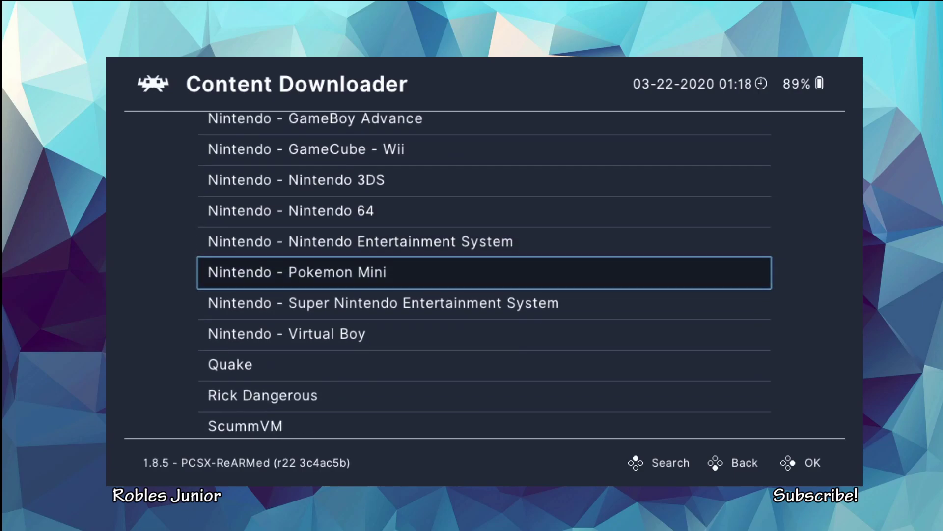
# Look through the remaining content categories, from Super Nintendo Entertainment System through the Sega and SNK entries to Sony - Playstation Portable.
pyautogui.press('Down')
pyautogui.press('Down')
pyautogui.press('Down')
pyautogui.press('Down')
pyautogui.press('Down')
pyautogui.press('Down')
pyautogui.press('Down')
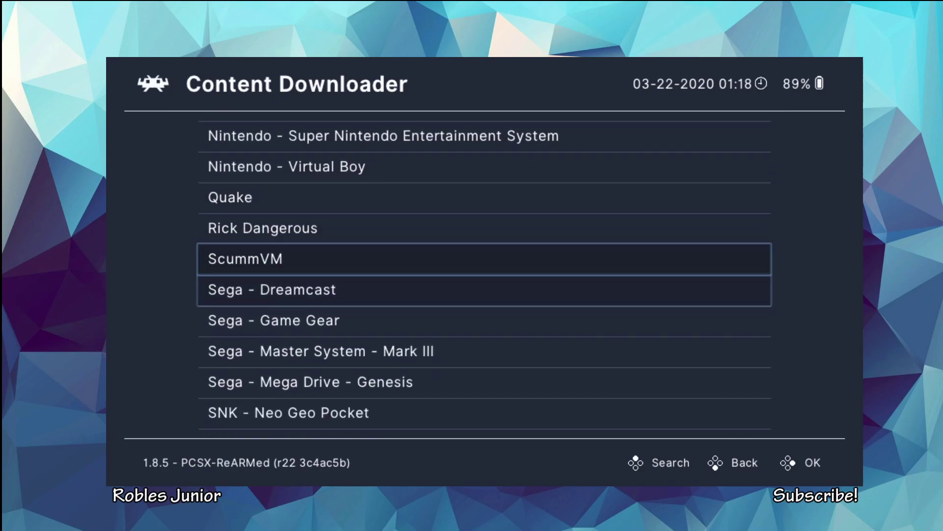
pyautogui.press('Down')
pyautogui.press('Down')
pyautogui.press('Down')
pyautogui.press('Down')
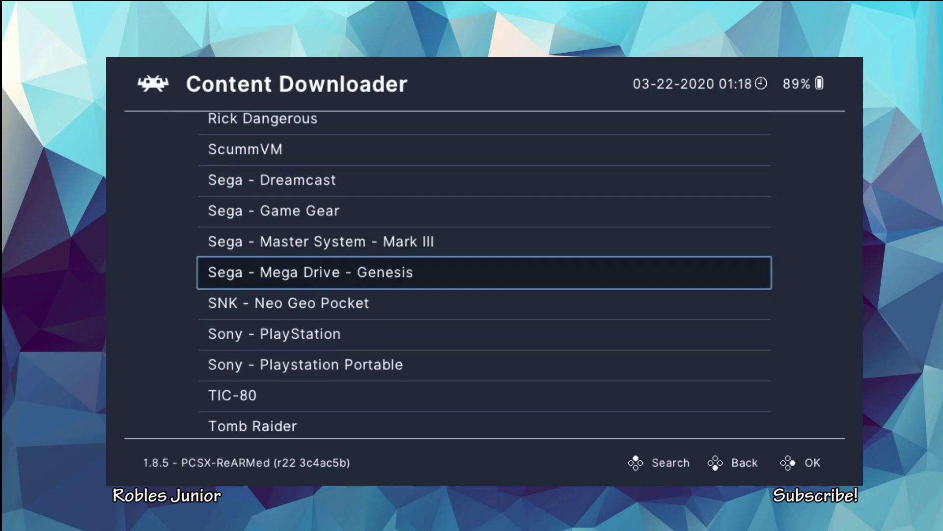
pyautogui.press('Down')
pyautogui.press('Down')
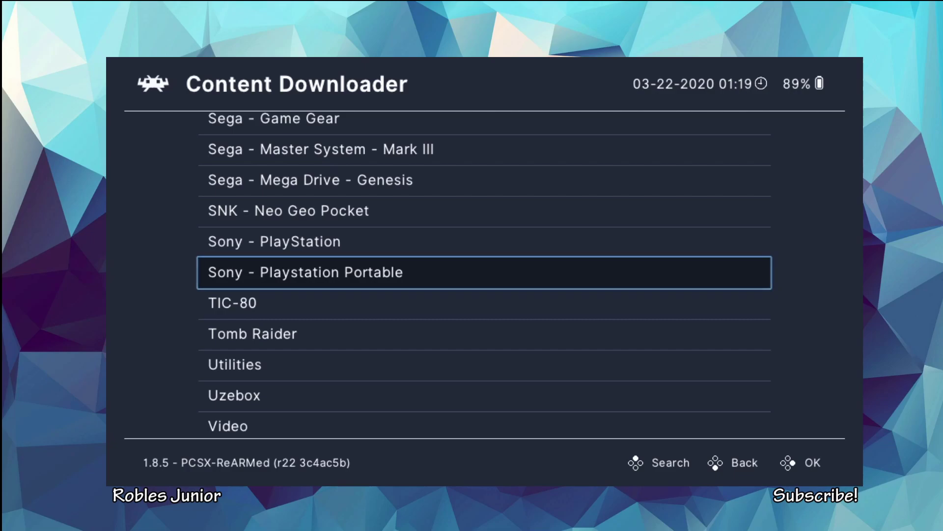
# Look at the downloads offered under Sony - Playstation Portable and return to the Online Updater.
pyautogui.press('Return')
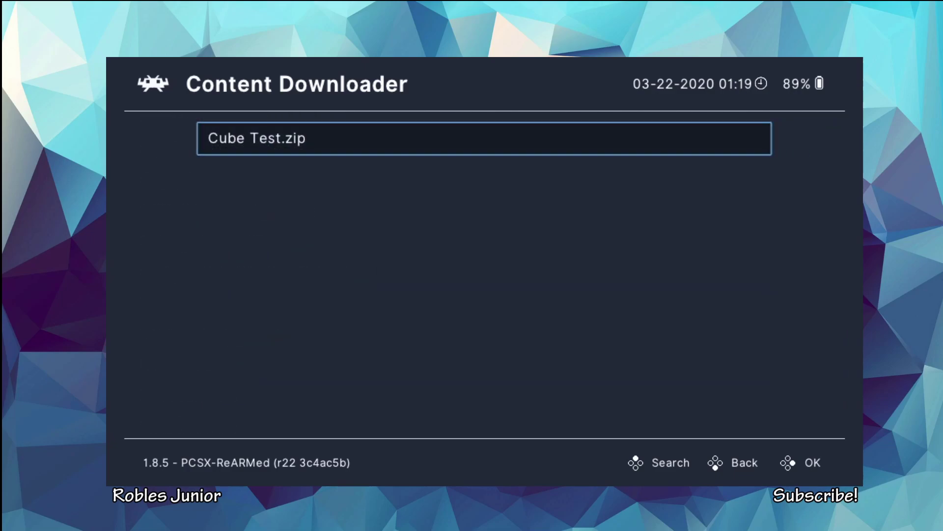
pyautogui.press('BackSpace')
pyautogui.press('Down')
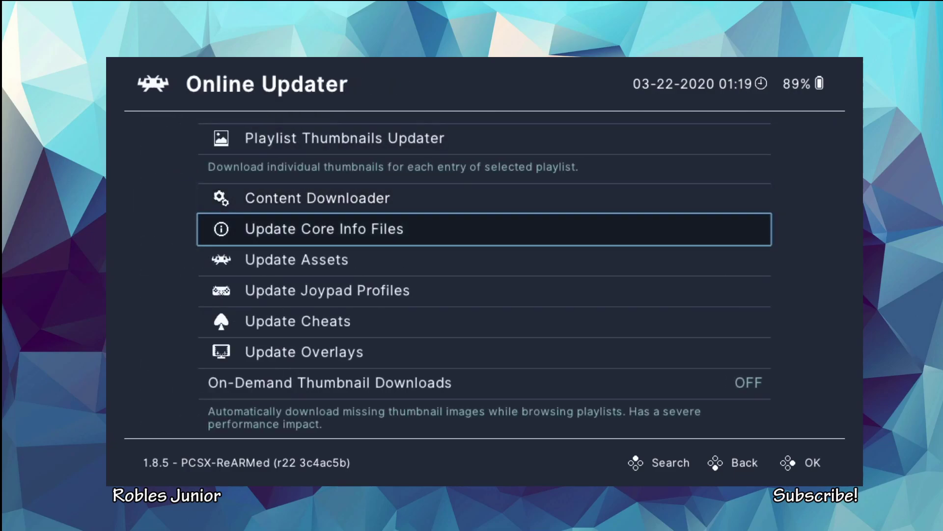
# Download dolphin-data.zip through the Content Downloader and return to the Online Updater list.
pyautogui.press('Up')
pyautogui.press('Return')
pyautogui.press('Down')
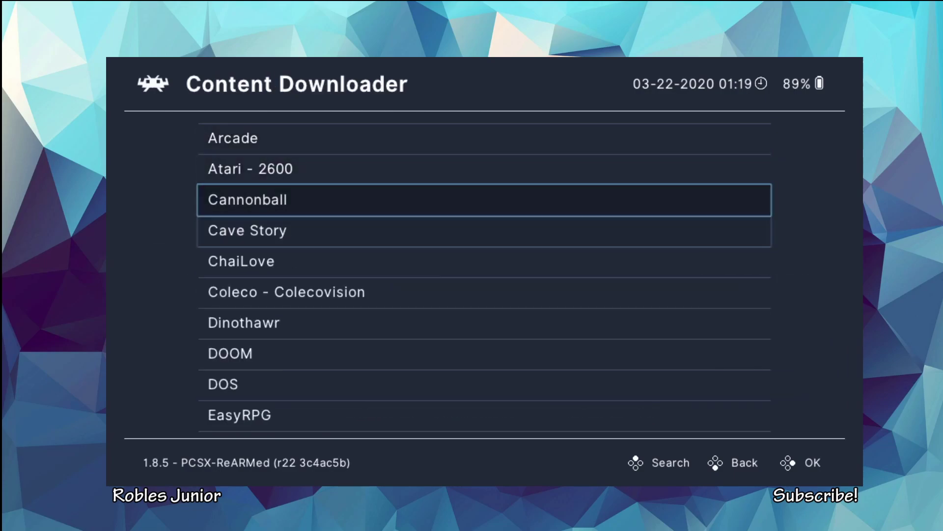
pyautogui.press('Return')
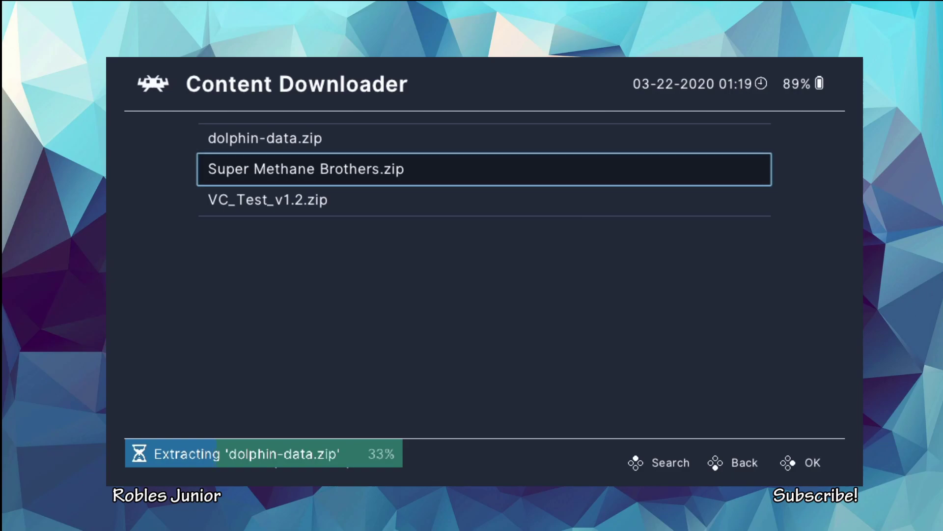
pyautogui.press('BackSpace')
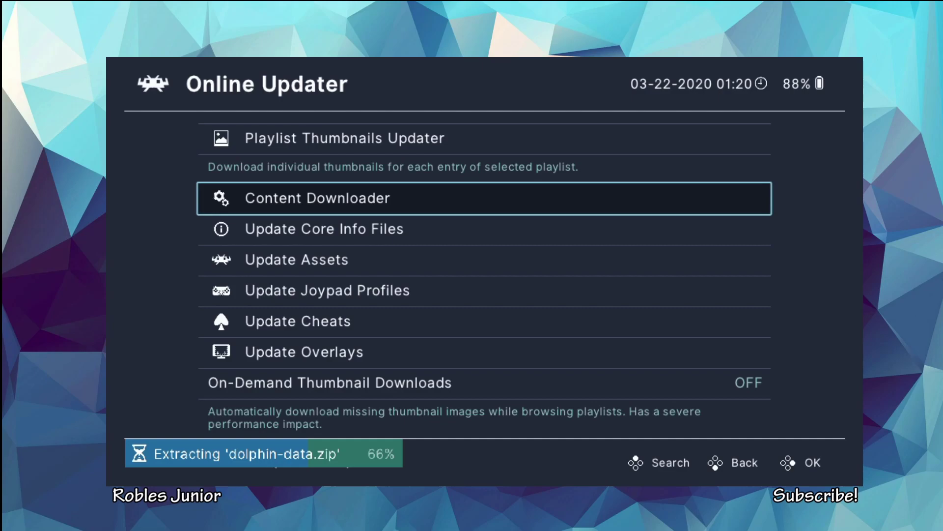
pyautogui.click(484, 229)
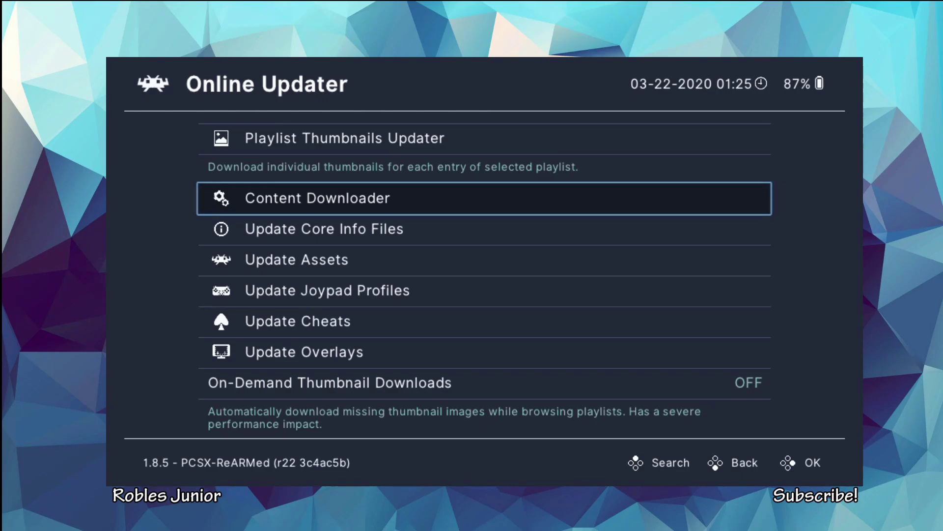
# Leave RetroArch for the Vita home screen and start VitaShell.
pyautogui.press('super')
pyautogui.press('super')
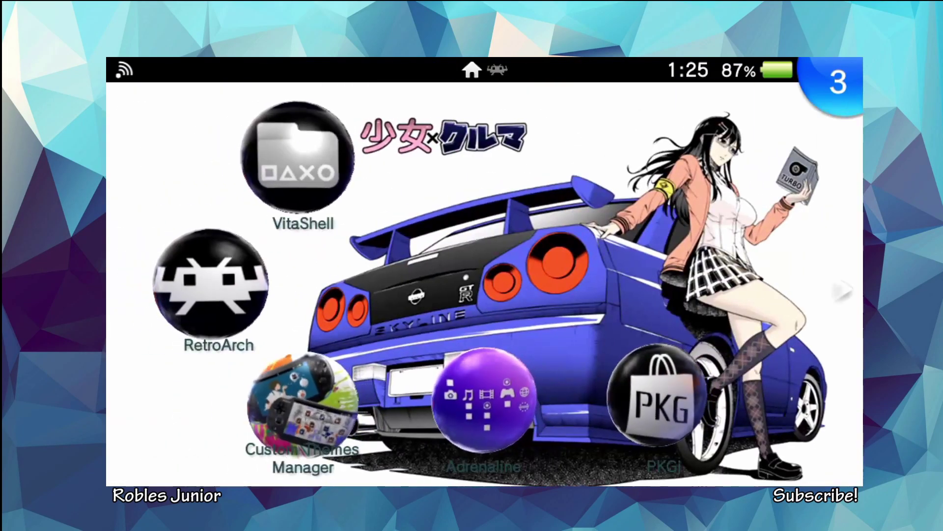
pyautogui.press('Return')
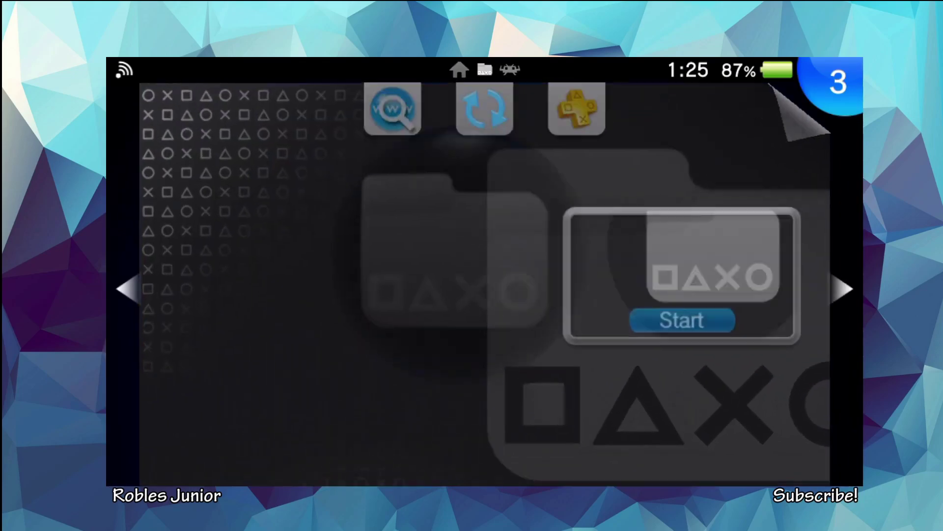
pyautogui.press('Return')
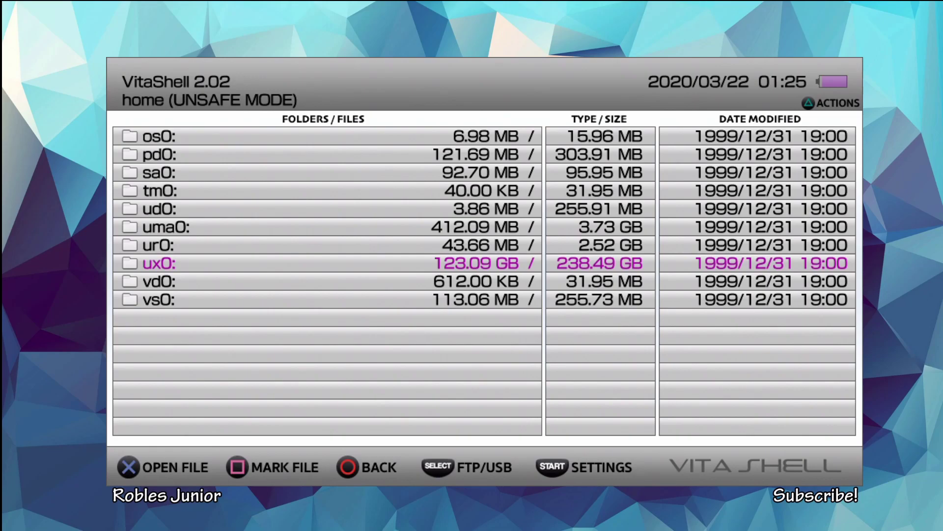
# Set the SELECT button option to USB in VitaShell's main settings and close the settings.
pyautogui.press('Return')
pyautogui.press('Down')
pyautogui.press('Down')
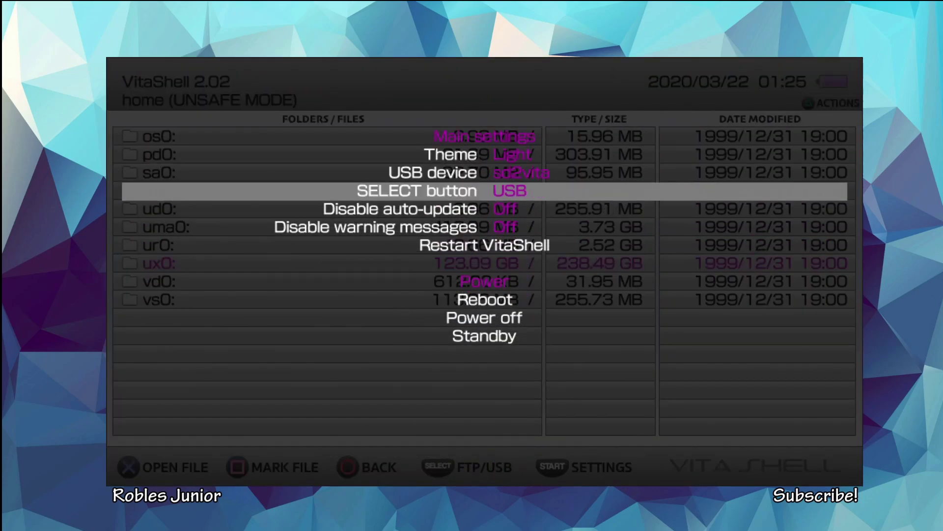
pyautogui.press('Return')
pyautogui.press('Return')
pyautogui.press('Return')
pyautogui.press('Return')
pyautogui.press('Return')
pyautogui.press('Return')
pyautogui.press('Escape')
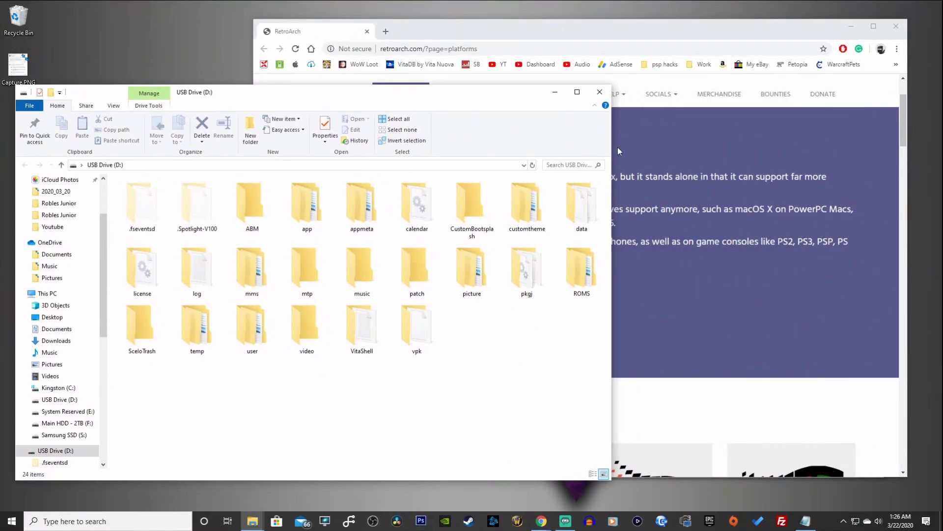
# Narrow the USB Drive window on the PC and download the PlayStation Vita / TV build from the RetroArch website.
pyautogui.moveTo(611, 150); pyautogui.dragTo(477, 150)
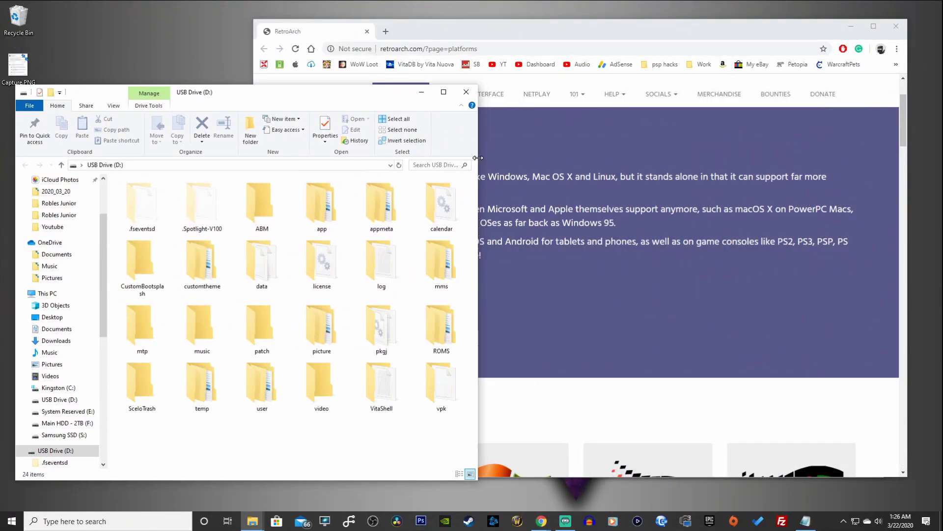
pyautogui.click(558, 30)
pyautogui.scroll(2, 501, 190)
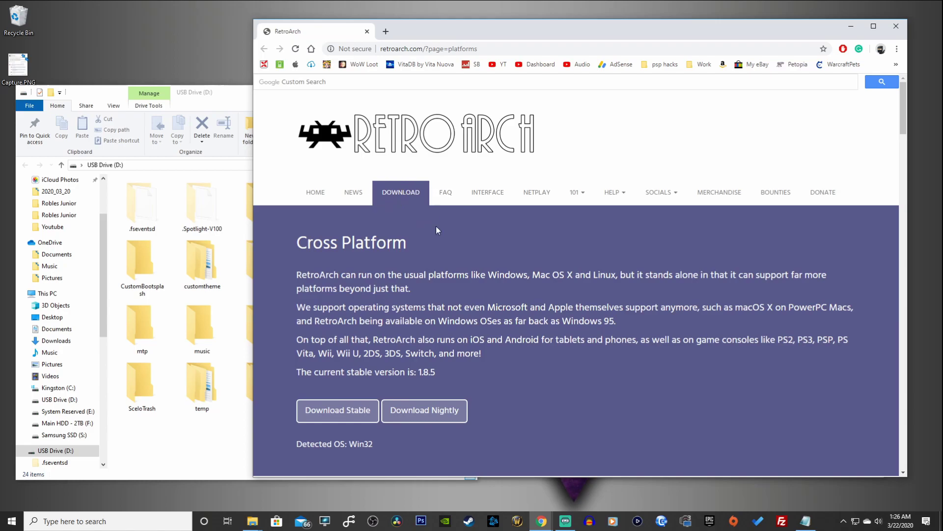
pyautogui.scroll(-20, 411, 252)
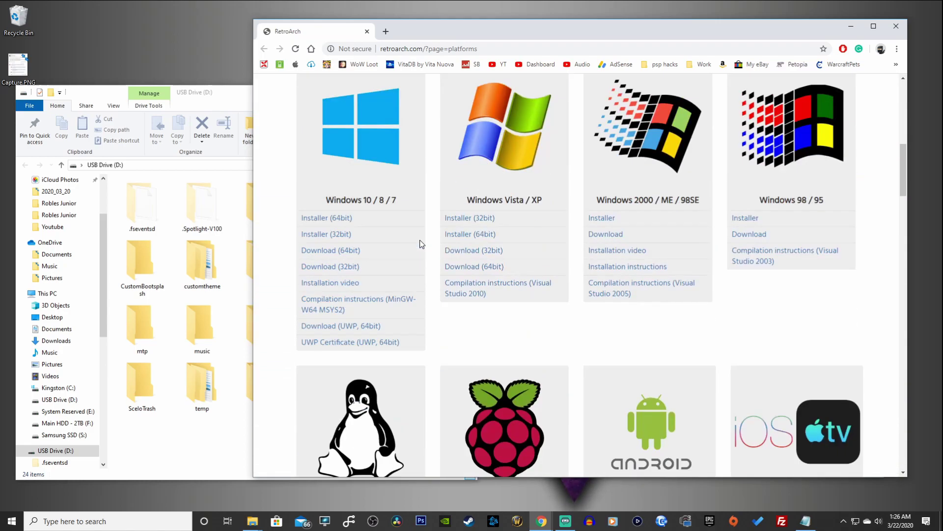
pyautogui.scroll(-8, 421, 244)
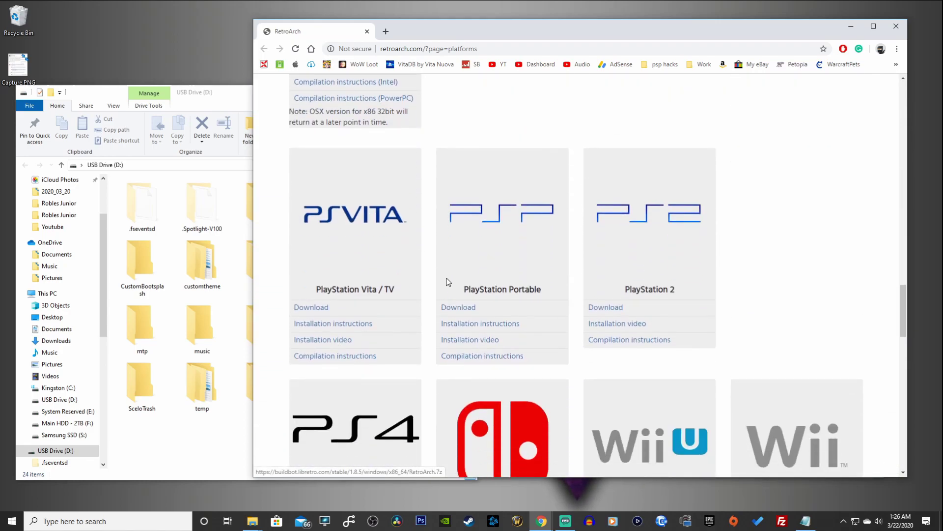
pyautogui.click(311, 308)
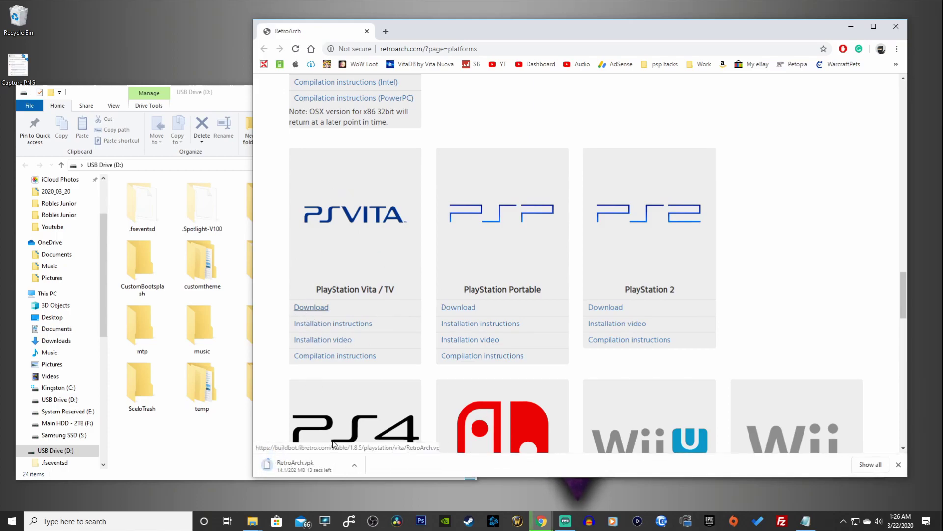
# Show the RetroArch.vpk download in its folder, clear the browser out of the way and collapse the Last week group.
pyautogui.click(360, 465)
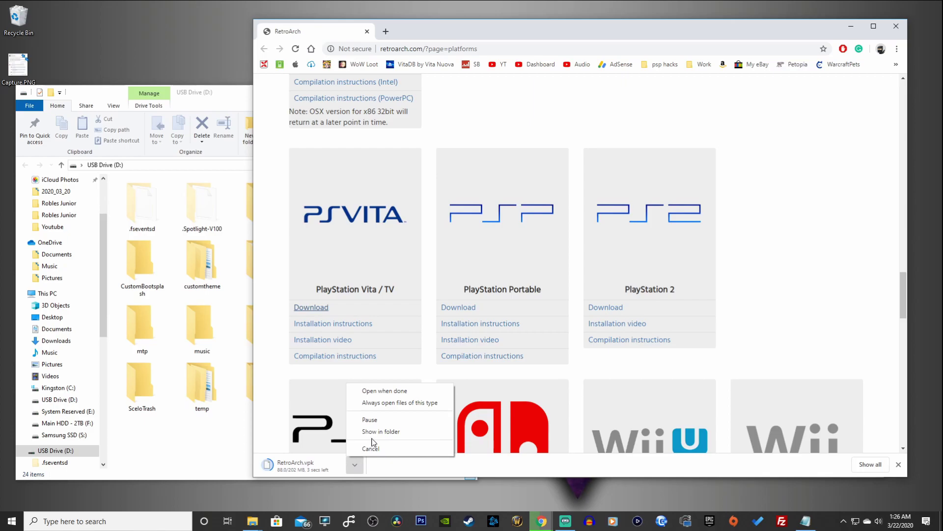
pyautogui.click(385, 430)
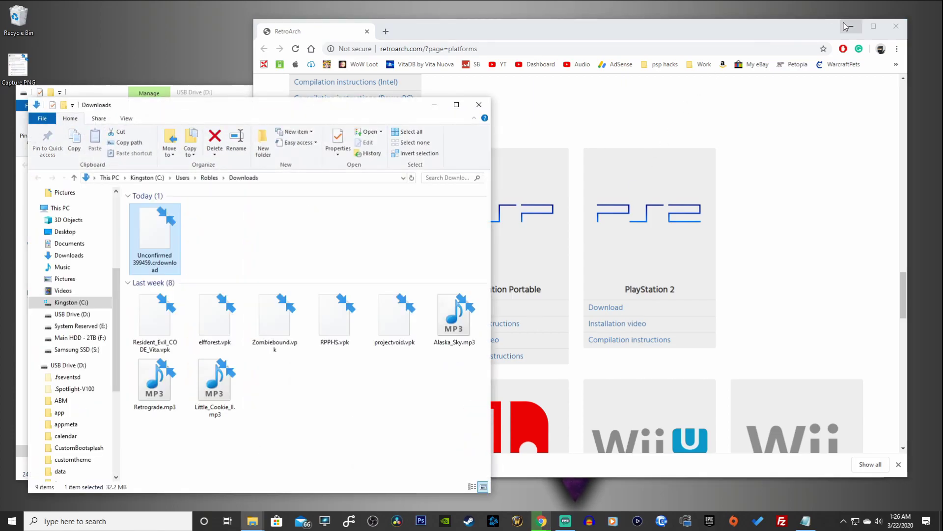
pyautogui.click(541, 521)
pyautogui.moveTo(315, 111); pyautogui.dragTo(673, 58)
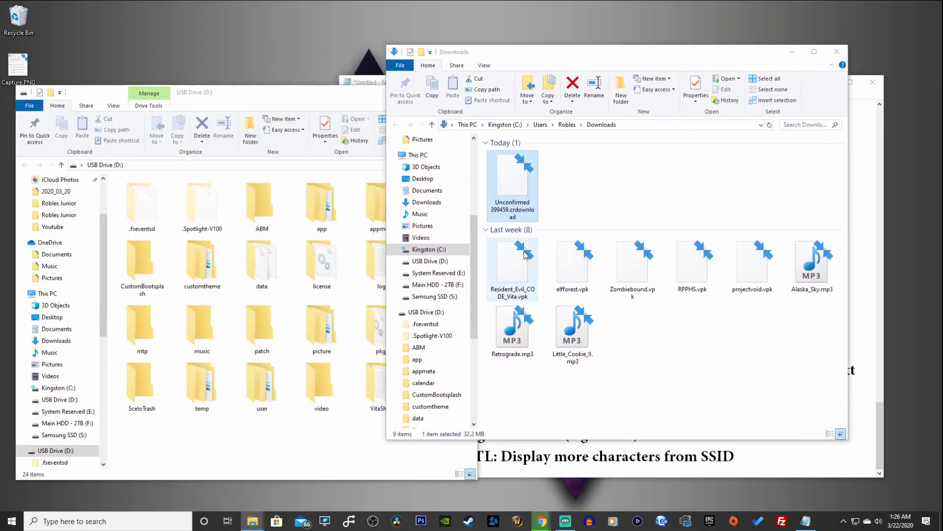
pyautogui.click(511, 230)
pyautogui.click(596, 180)
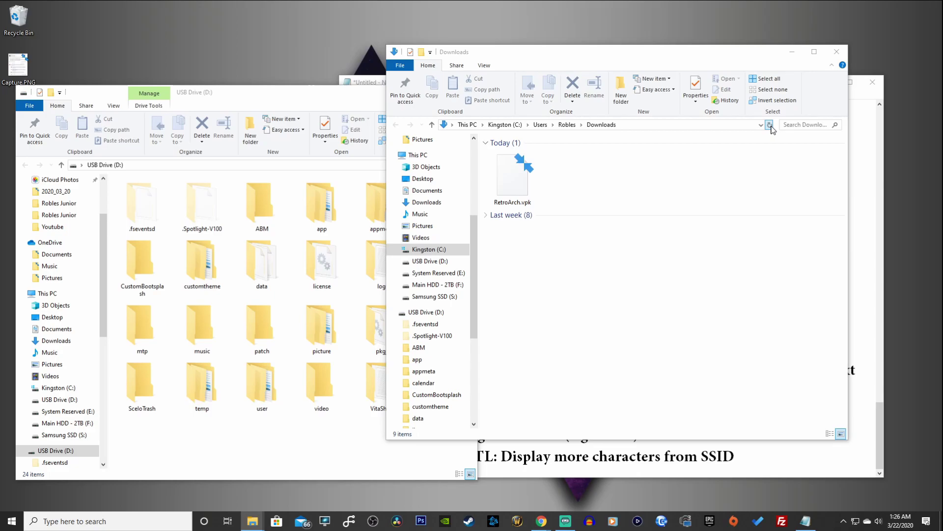
# Copy RetroArch.vpk from the Downloads folder into the vpk folder on the USB drive.
pyautogui.moveTo(571, 54); pyautogui.dragTo(721, 56)
pyautogui.moveTo(651, 190); pyautogui.dragTo(579, 274)
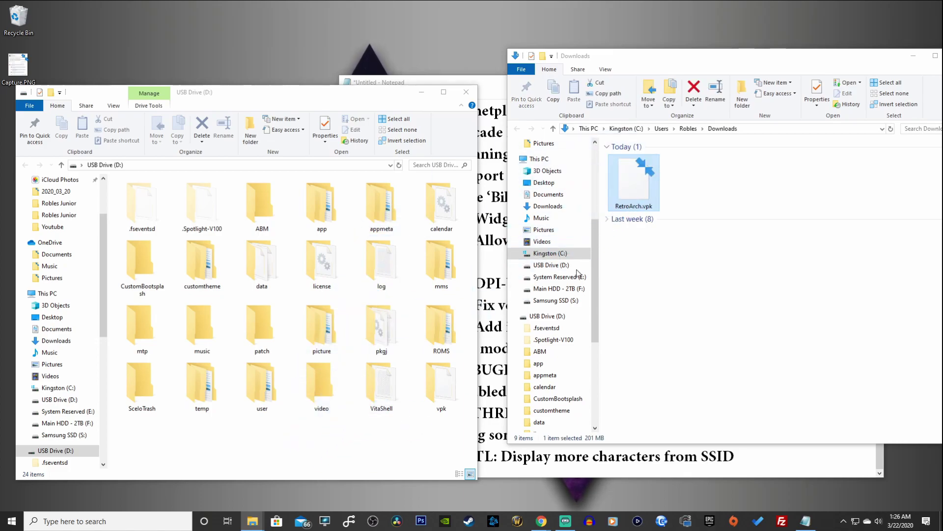
pyautogui.click(446, 399)
pyautogui.doubleClick(446, 399)
pyautogui.moveTo(634, 182); pyautogui.dragTo(358, 473)
pyautogui.click(231, 120)
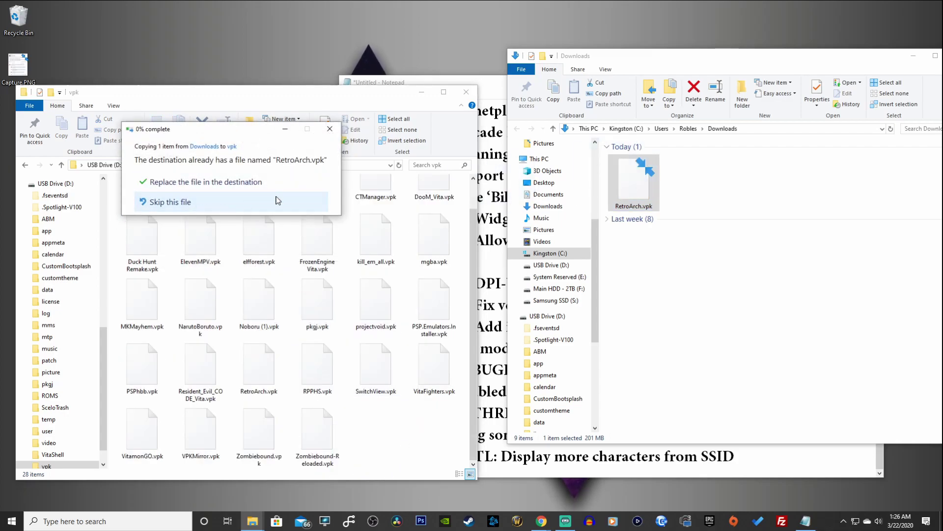
# Close the Downloads and vpk folder windows on the PC.
pyautogui.click(665, 180)
pyautogui.moveTo(769, 64); pyautogui.dragTo(613, 64)
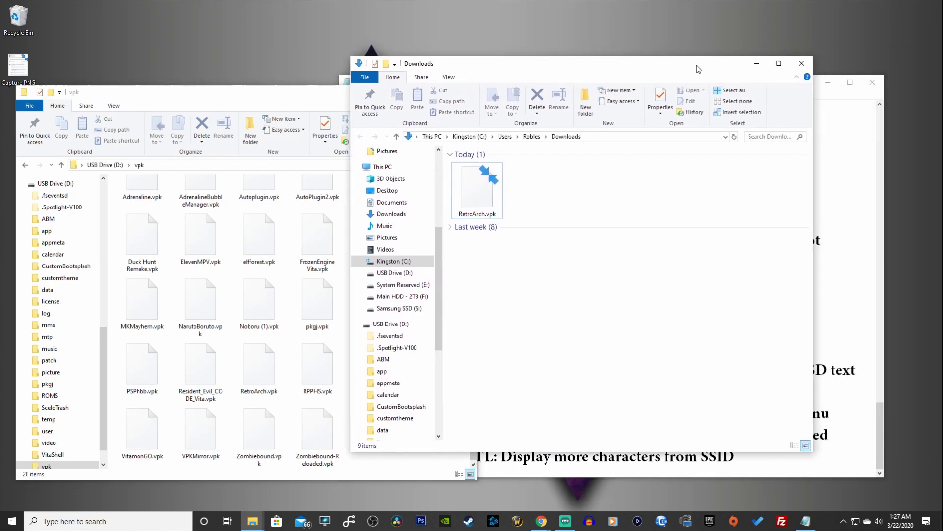
pyautogui.click(802, 56)
pyautogui.click(467, 92)
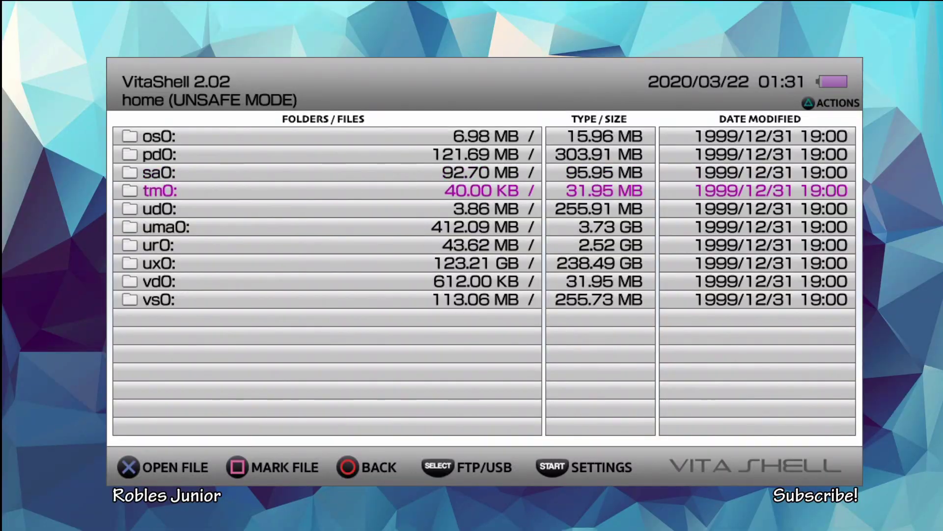
# Switch back to VitaShell on the Vita and open the ux0: partition.
pyautogui.press('Down')
pyautogui.press('Down')
pyautogui.press('Down')
pyautogui.press('Down')
pyautogui.press('Return')
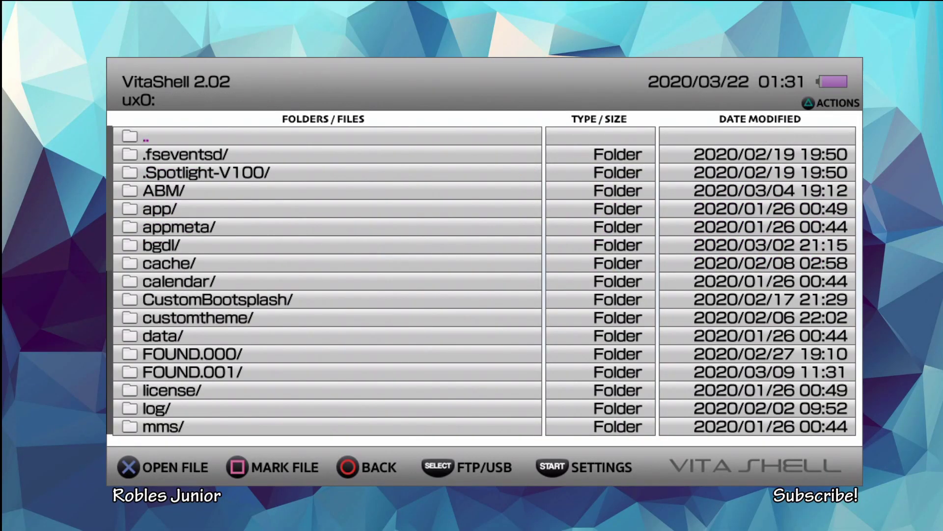
# Open the vpk folder in ux0:.
pyautogui.press('Down')
pyautogui.press('Down')
pyautogui.press('Down')
pyautogui.press('Down')
pyautogui.press('Down')
pyautogui.press('Down')
pyautogui.press('Down')
pyautogui.press('Down')
pyautogui.press('Down')
pyautogui.press('Down')
pyautogui.press('Down')
pyautogui.press('Down')
pyautogui.press('Down')
pyautogui.press('Down')
pyautogui.press('Down')
pyautogui.press('Down')
pyautogui.press('Down')
pyautogui.press('Down')
pyautogui.press('Down')
pyautogui.press('Down')
pyautogui.press('Down')
pyautogui.press('Down')
pyautogui.press('Down')
pyautogui.press('Down')
pyautogui.press('Down')
pyautogui.press('Down')
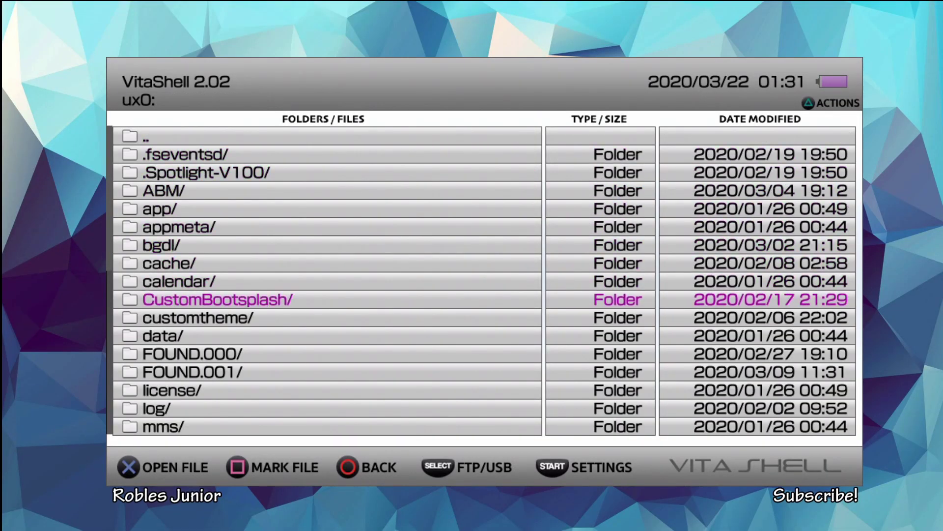
pyautogui.press('Down')
pyautogui.press('Down')
pyautogui.press('Down')
pyautogui.press('Down')
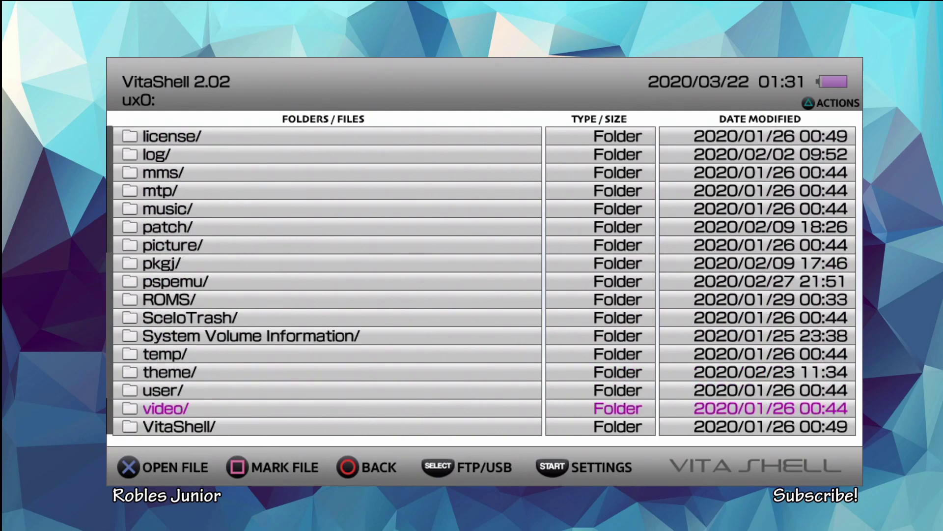
pyautogui.press('Return')
# Locate RetroArch.vpk among the package files in the vpk folder, and return to ux0:.
pyautogui.press('Down')
pyautogui.press('Down')
pyautogui.press('Down')
pyautogui.press('Down')
pyautogui.press('Down')
pyautogui.press('Down')
pyautogui.press('Down')
pyautogui.press('Down')
pyautogui.press('Down')
pyautogui.press('Down')
pyautogui.press('Down')
pyautogui.press('Down')
pyautogui.press('Down')
pyautogui.press('Down')
pyautogui.press('Down')
pyautogui.press('Down')
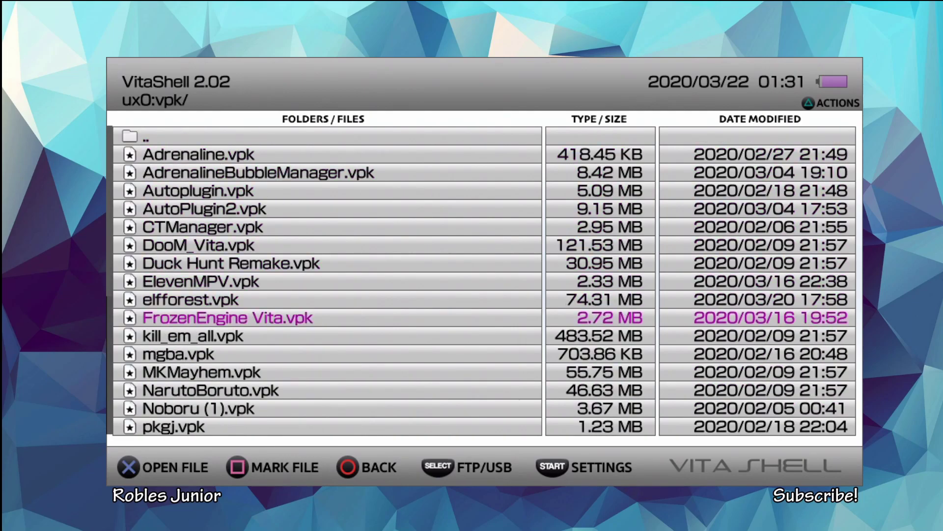
pyautogui.press('Up')
pyautogui.press('Up')
pyautogui.press('Up')
pyautogui.press('Up')
pyautogui.press('Up')
pyautogui.press('Up')
pyautogui.press('Up')
pyautogui.press('Up')
pyautogui.press('Up')
pyautogui.press('Up')
pyautogui.press('Up')
pyautogui.press('Up')
pyautogui.press('Down')
pyautogui.press('Down')
pyautogui.press('Down')
pyautogui.press('Down')
pyautogui.press('Down')
pyautogui.press('Down')
pyautogui.press('Down')
pyautogui.press('Down')
pyautogui.press('Down')
pyautogui.press('Down')
pyautogui.press('Down')
pyautogui.press('Down')
pyautogui.press('Down')
pyautogui.press('Down')
pyautogui.press('Down')
pyautogui.press('Down')
pyautogui.press('Down')
pyautogui.press('Down')
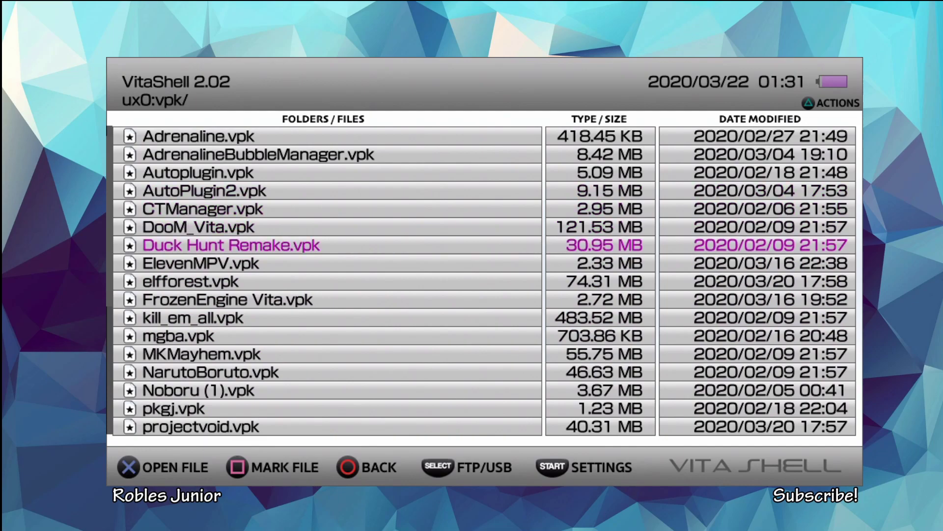
pyautogui.press('Up')
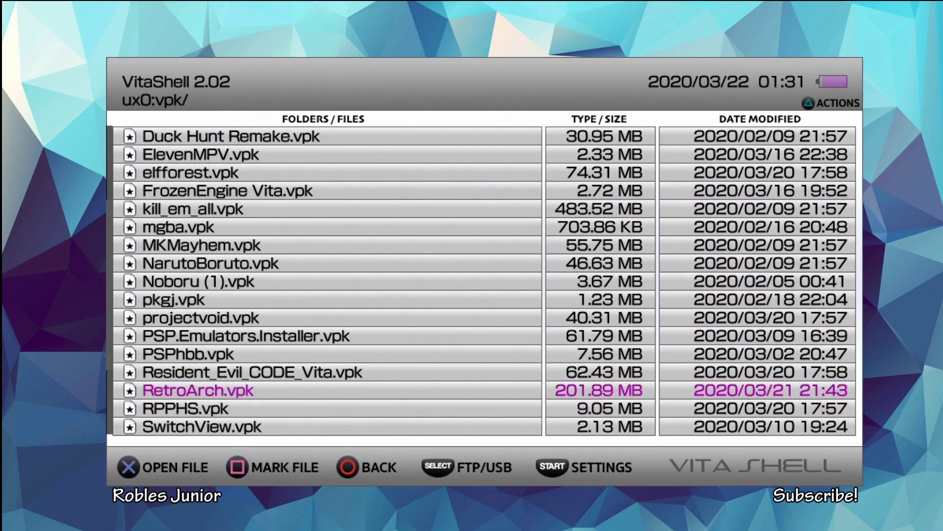
pyautogui.press('Escape')
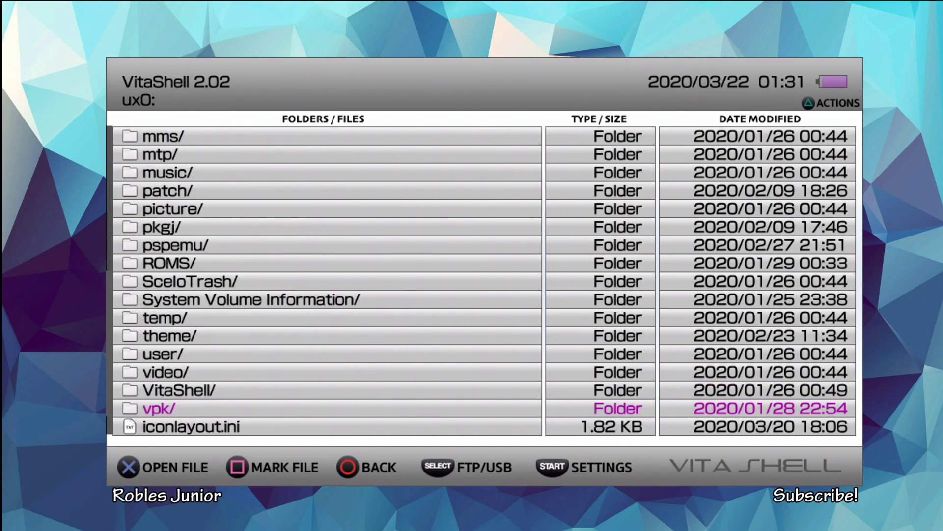
# Install the RetroArch.vpk package from the vpk folder in ux0:.
pyautogui.press('Return')
pyautogui.press('Down')
pyautogui.press('Down')
pyautogui.press('Down')
pyautogui.press('Down')
pyautogui.press('Down')
pyautogui.press('Down')
pyautogui.press('Down')
pyautogui.press('Down')
pyautogui.press('Down')
pyautogui.press('Down')
pyautogui.press('Down')
pyautogui.press('Down')
pyautogui.press('Down')
pyautogui.press('Down')
pyautogui.press('Down')
pyautogui.press('Down')
pyautogui.press('Down')
pyautogui.press('Down')
pyautogui.press('Down')
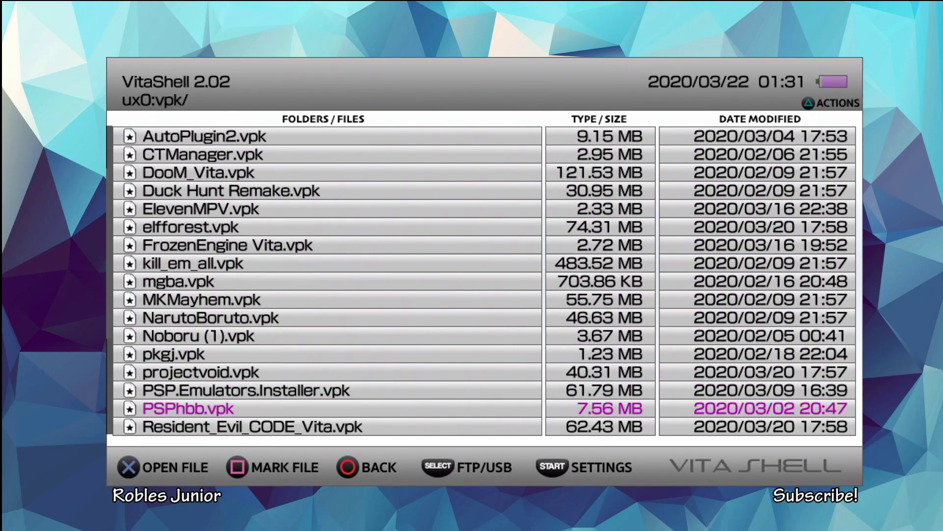
pyautogui.press('Down')
pyautogui.press('Down')
pyautogui.press('Down')
pyautogui.press('Up')
pyautogui.press('Return')
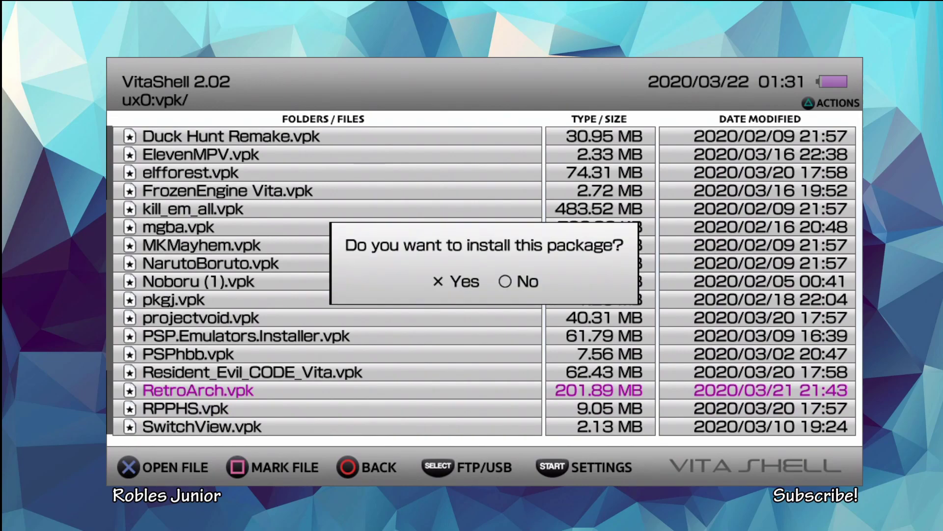
pyautogui.press('Return')
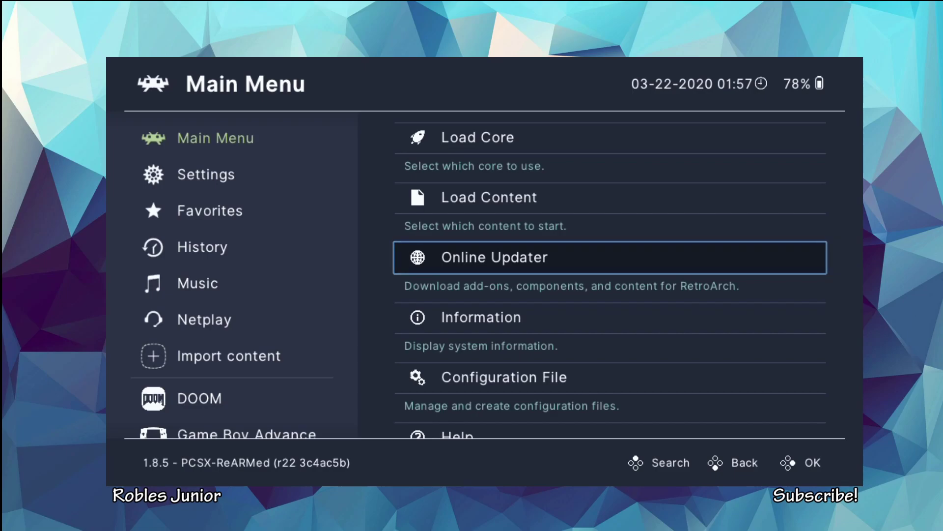
# Switch to RetroArch and open the Content Downloader in the Online Updater.
pyautogui.press('Return')
pyautogui.press('Down')
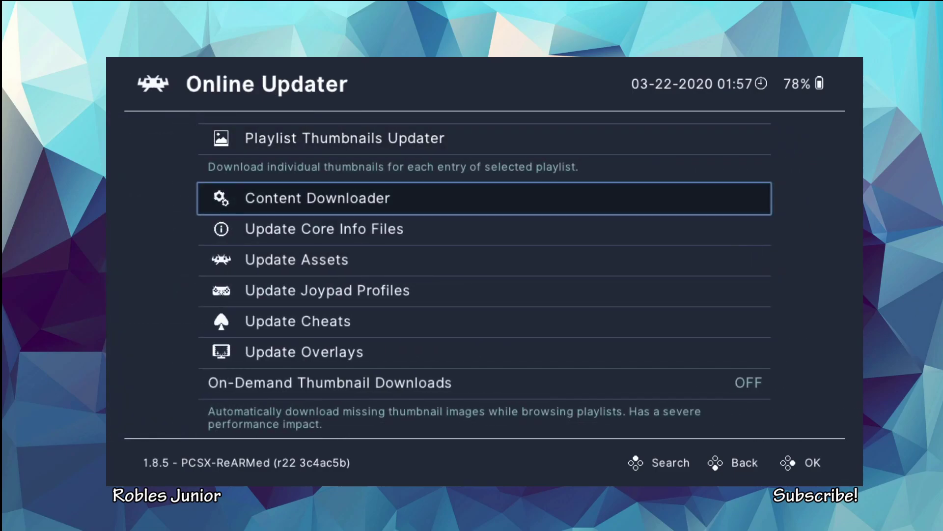
pyautogui.press('Return')
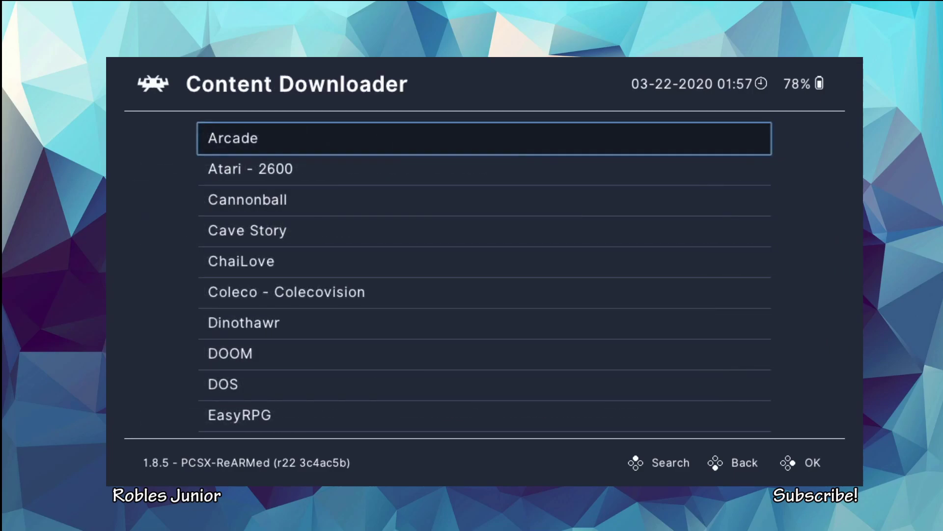
# Look into the Sony - Playstation Portable category of the Content Downloader and return to the Online Updater.
pyautogui.press('Up')
pyautogui.press('Up')
pyautogui.press('Up')
pyautogui.press('Up')
pyautogui.press('Up')
pyautogui.press('Up')
pyautogui.press('Up')
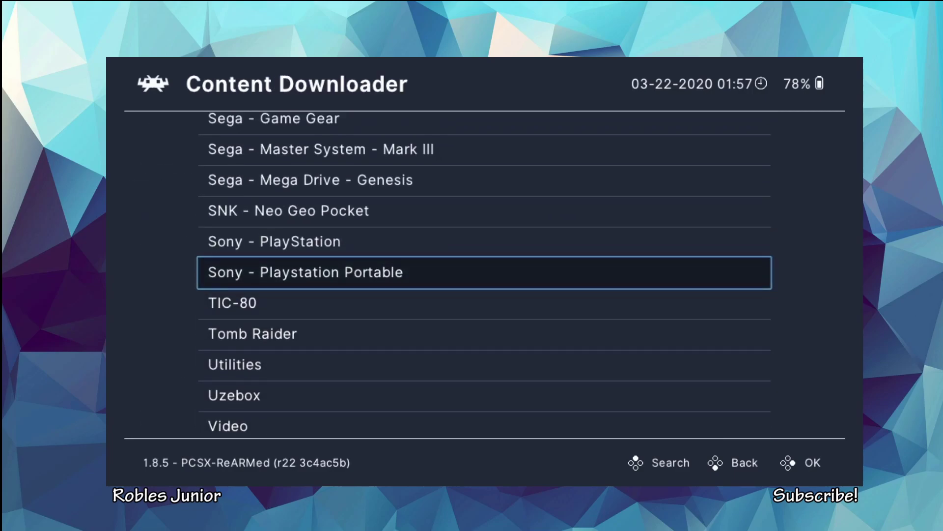
pyautogui.press('Return')
pyautogui.press('BackSpace')
pyautogui.press('BackSpace')
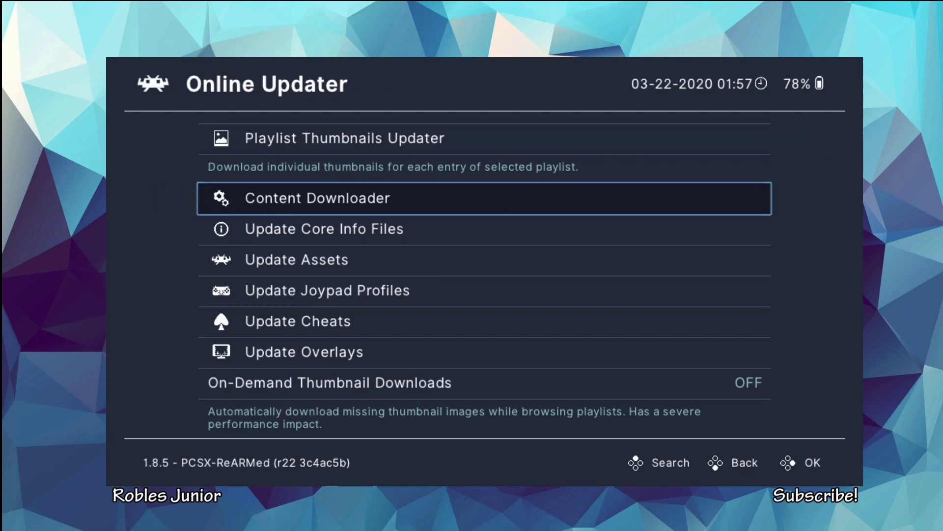
# Reopen the Content Downloader and examine its system categories down to the Nintendo entries around Nintendo 3DS and Nintendo 64.
pyautogui.press('Return')
pyautogui.press('Down')
pyautogui.press('Down')
pyautogui.press('Down')
pyautogui.press('Down')
pyautogui.press('Down')
pyautogui.press('Down')
pyautogui.press('Down')
pyautogui.press('Down')
pyautogui.press('Down')
pyautogui.press('Down')
pyautogui.press('Down')
pyautogui.press('Down')
pyautogui.press('Down')
pyautogui.press('Down')
pyautogui.press('Down')
pyautogui.press('Down')
pyautogui.press('Down')
pyautogui.press('Down')
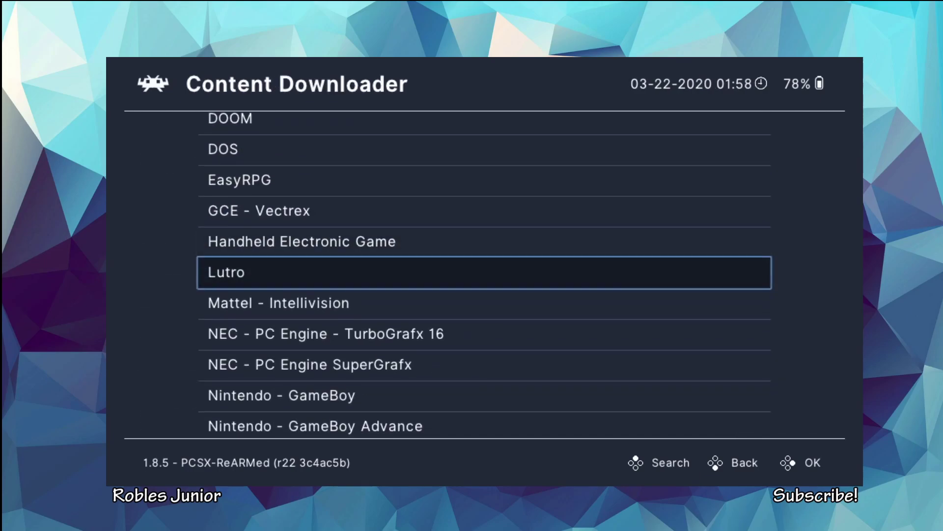
pyautogui.press('Down')
pyautogui.press('Down')
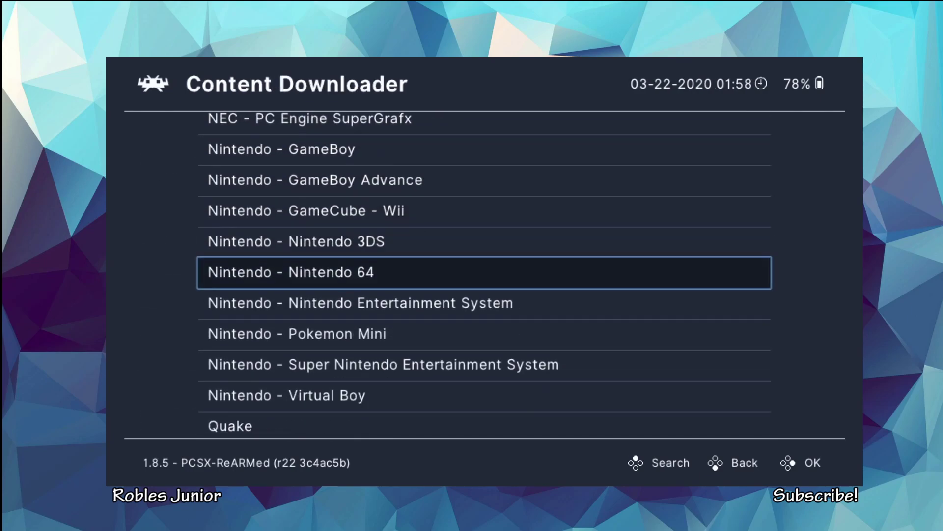
pyautogui.press('Up')
pyautogui.press('Up')
pyautogui.press('Down')
pyautogui.press('Down')
pyautogui.press('Down')
pyautogui.press('Down')
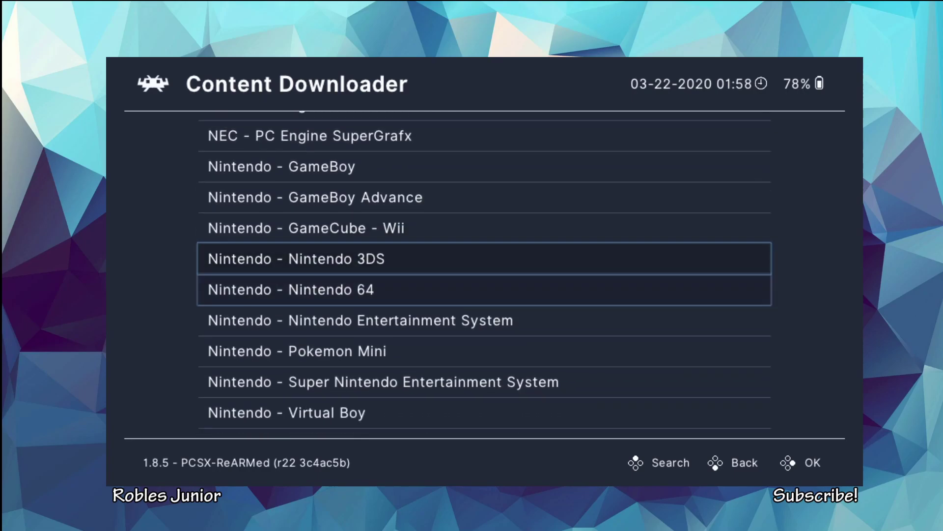
# Examine the remaining content categories, from the later Nintendo systems through Quake, Sega, SNK and Sony, continuing around to Atari - 2600.
pyautogui.press('Down')
pyautogui.press('Down')
pyautogui.press('Down')
pyautogui.press('Down')
pyautogui.press('Down')
pyautogui.press('Down')
pyautogui.press('Down')
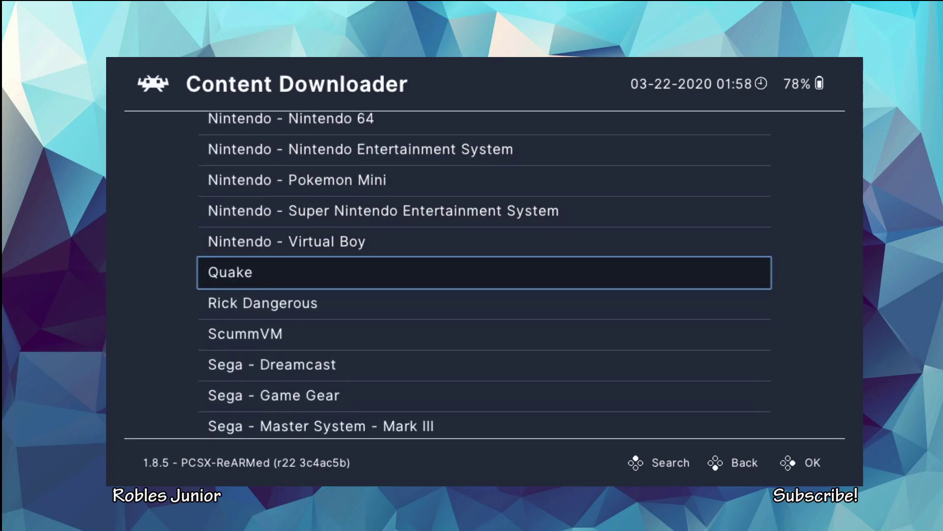
pyautogui.press('Down')
pyautogui.press('Down')
pyautogui.press('Down')
pyautogui.press('Down')
pyautogui.press('Down')
pyautogui.press('Down')
pyautogui.press('Down')
pyautogui.press('Down')
pyautogui.press('Down')
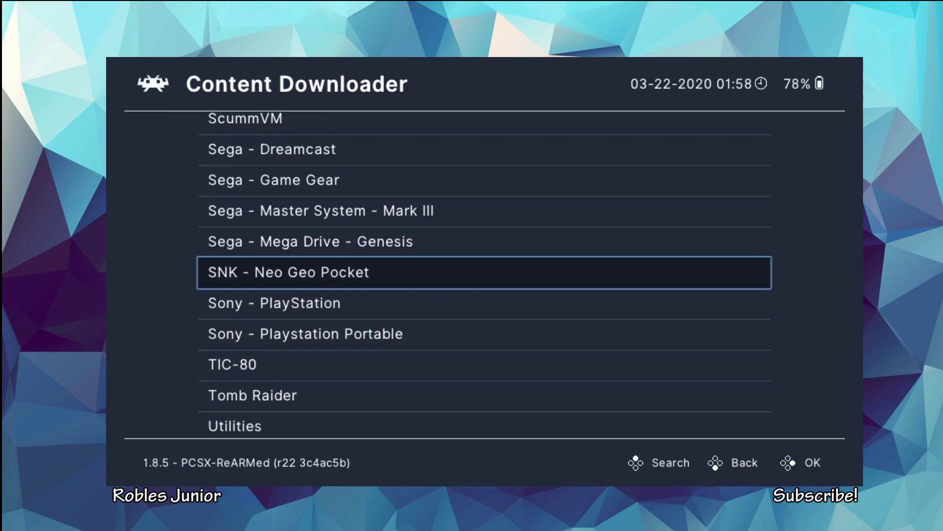
pyautogui.press('Down')
pyautogui.press('Down')
pyautogui.press('Down')
pyautogui.press('Down')
pyautogui.press('Down')
pyautogui.press('Down')
pyautogui.press('Down')
pyautogui.press('Down')
pyautogui.press('Down')
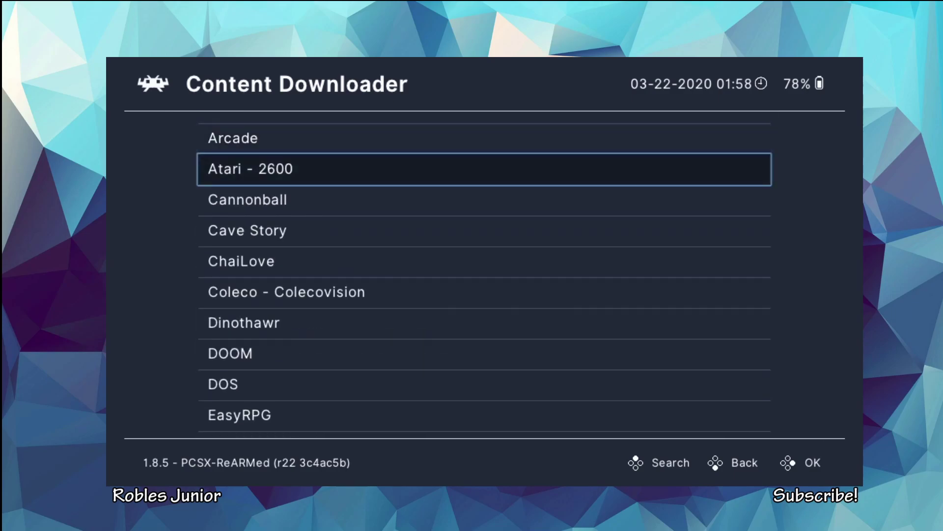
# Review the content categories from Atari - 2600 to Nintendo - Nintendo 64 once more, and return to the Main Menu.
pyautogui.press('Down')
pyautogui.press('Down')
pyautogui.press('Down')
pyautogui.press('Down')
pyautogui.press('Down')
pyautogui.press('Down')
pyautogui.press('Down')
pyautogui.press('Down')
pyautogui.press('Down')
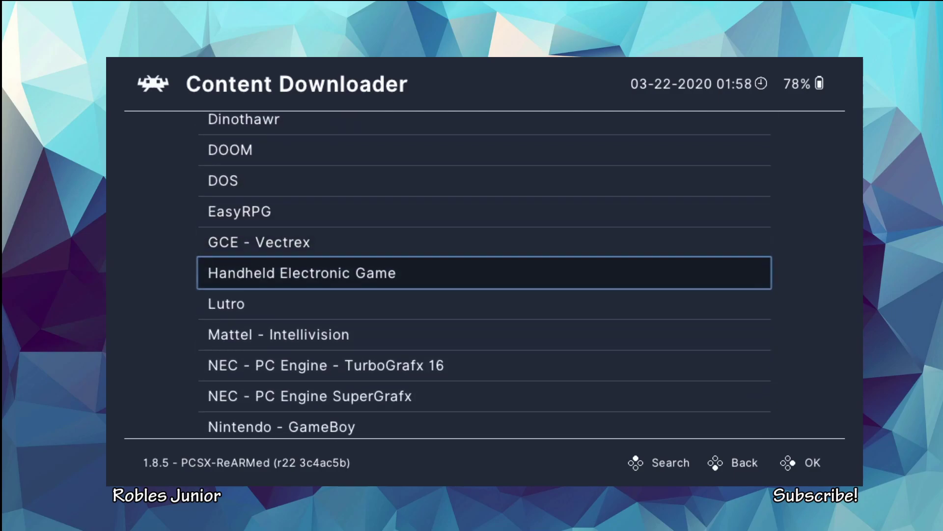
pyautogui.press('Down')
pyautogui.press('Down')
pyautogui.press('Down')
pyautogui.press('Down')
pyautogui.press('Down')
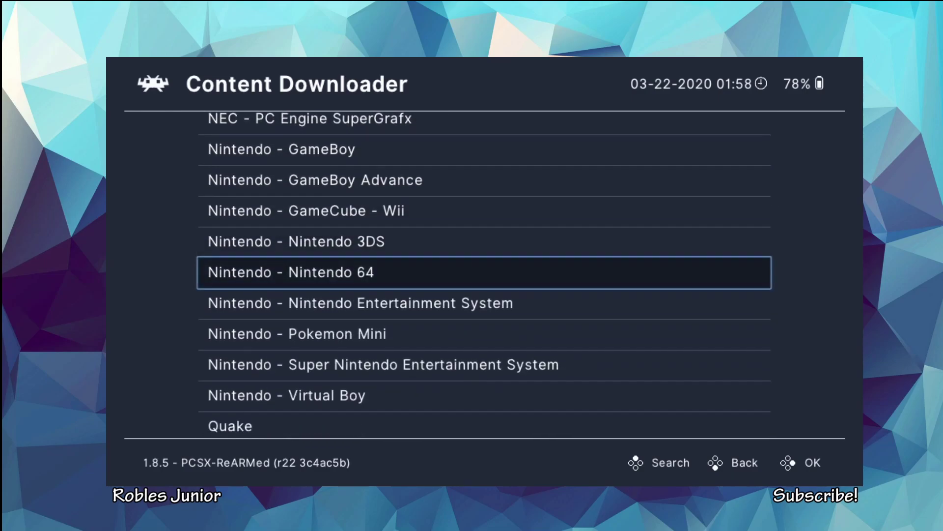
pyautogui.press('Up')
pyautogui.press('Up')
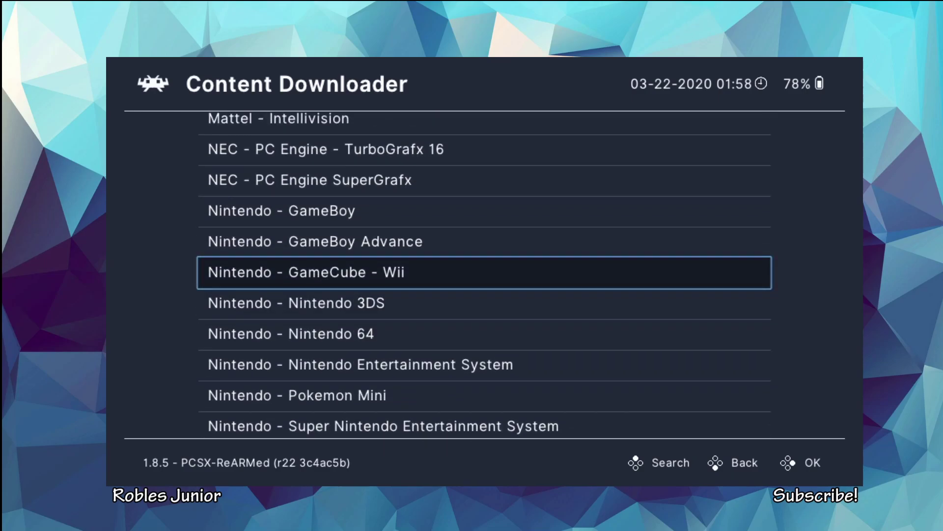
pyautogui.press('Down')
pyautogui.press('Down')
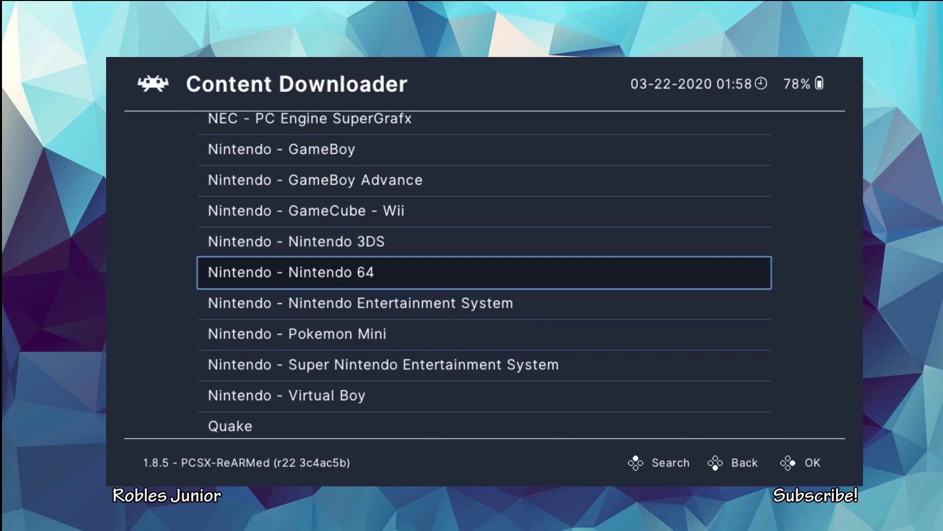
pyautogui.press('BackSpace')
pyautogui.press('BackSpace')
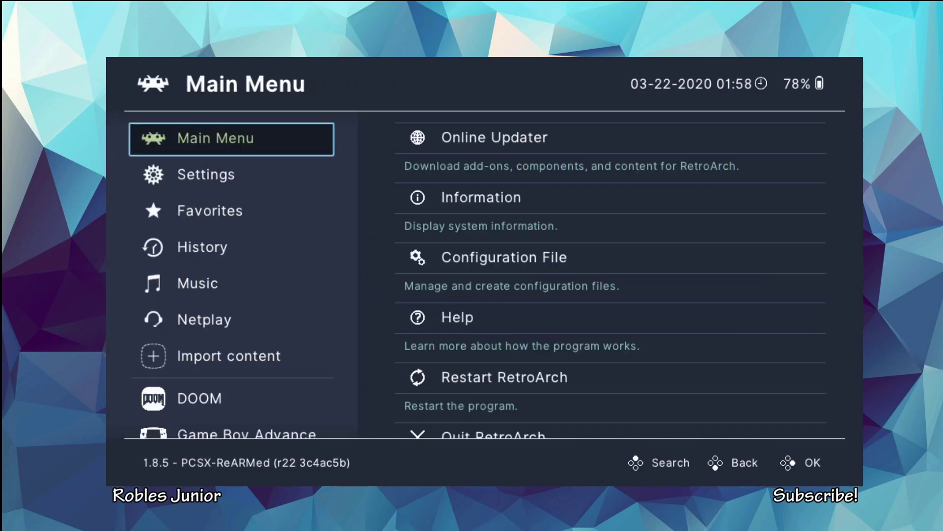